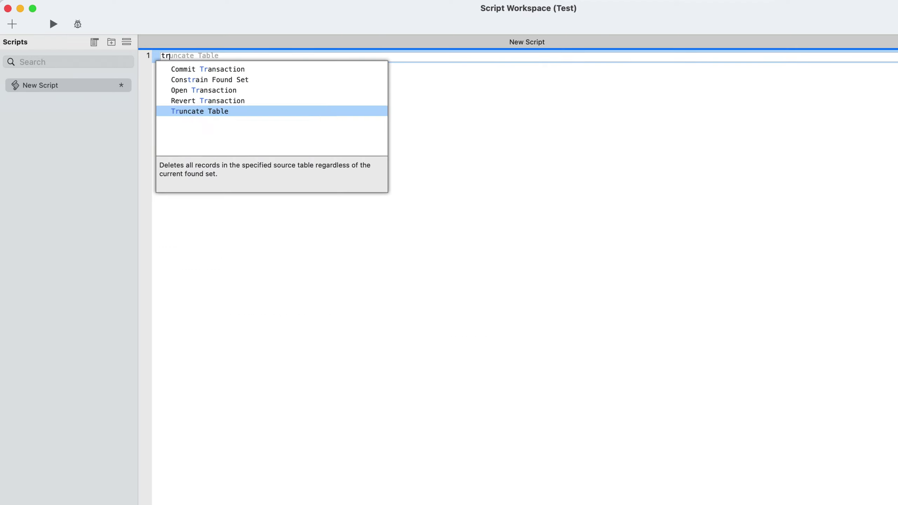
Add an Open Transaction block to the script, with blank lines between it and its Commit Transaction step
{"action": "type", "text": "rans"}
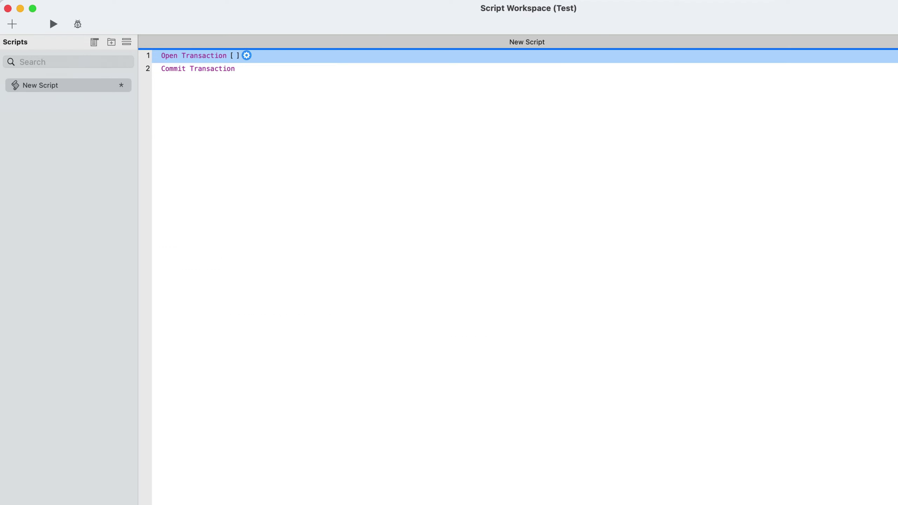
{"action": "key", "text": "Return"}
{"action": "key", "text": "Return"}
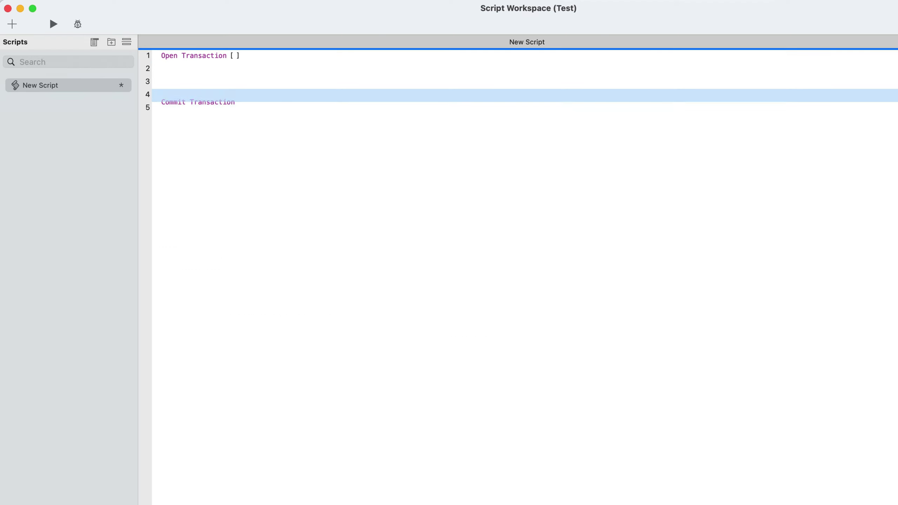
{"action": "key", "text": "Return"}
{"action": "key", "text": "Return"}
{"action": "key", "text": "Return"}
Insert an If block without a condition inside the transaction and add blank lines within it
{"action": "left_click", "coordinate": [353, 81]}
{"action": "type", "text": "if"}
{"action": "key", "text": "Return"}
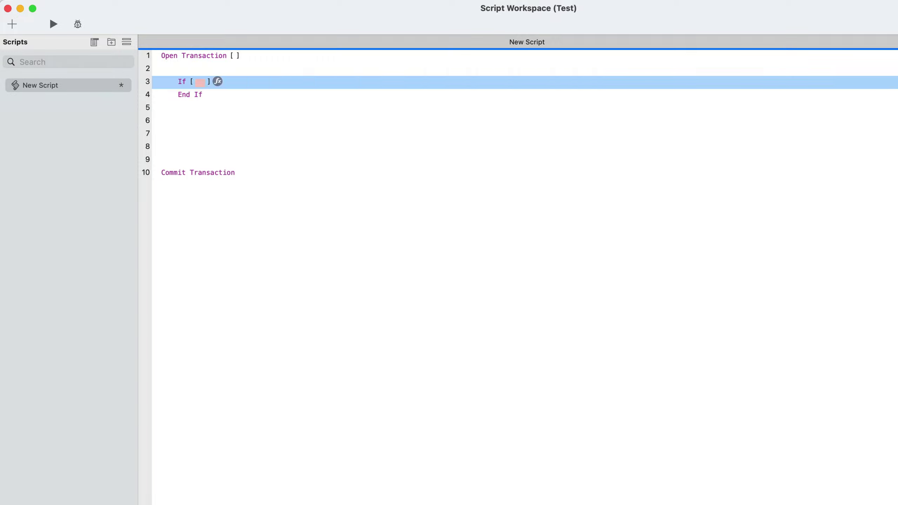
{"action": "key", "text": "Return"}
{"action": "key", "text": "Return"}
{"action": "key", "text": "Return"}
{"action": "key", "text": "Return"}
{"action": "key", "text": "Return"}
Nest a Loop block inside the If block and add blank lines between Loop and End Loop
{"action": "key", "text": "Up"}
{"action": "key", "text": "Up"}
{"action": "key", "text": "Up"}
{"action": "type", "text": "lo"}
{"action": "key", "text": "Return"}
{"action": "key", "text": "Return"}
{"action": "key", "text": "Return"}
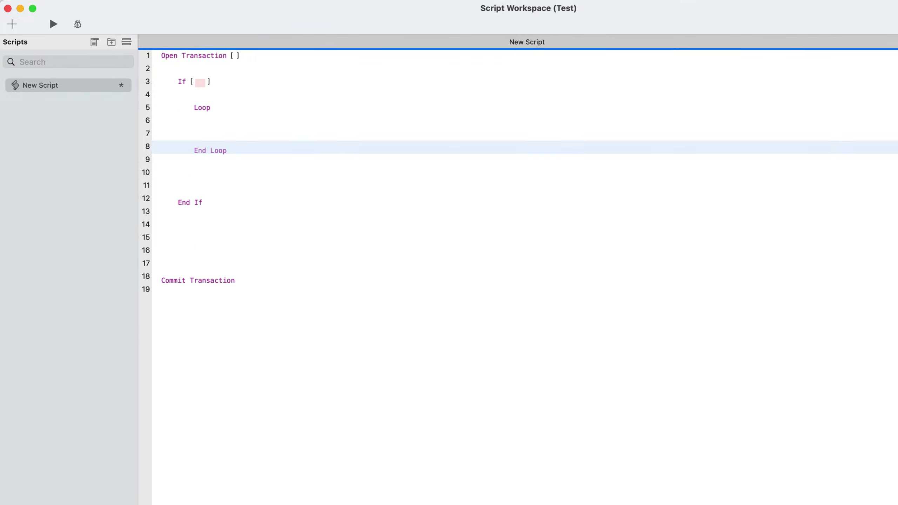
Add an unconfigured Set Field step inside the loop, followed by blank lines
{"action": "type", "text": "Set fie"}
{"action": "key", "text": "Return"}
{"action": "key", "text": "Return"}
{"action": "key", "text": "Return"}
{"action": "key", "text": "Return"}
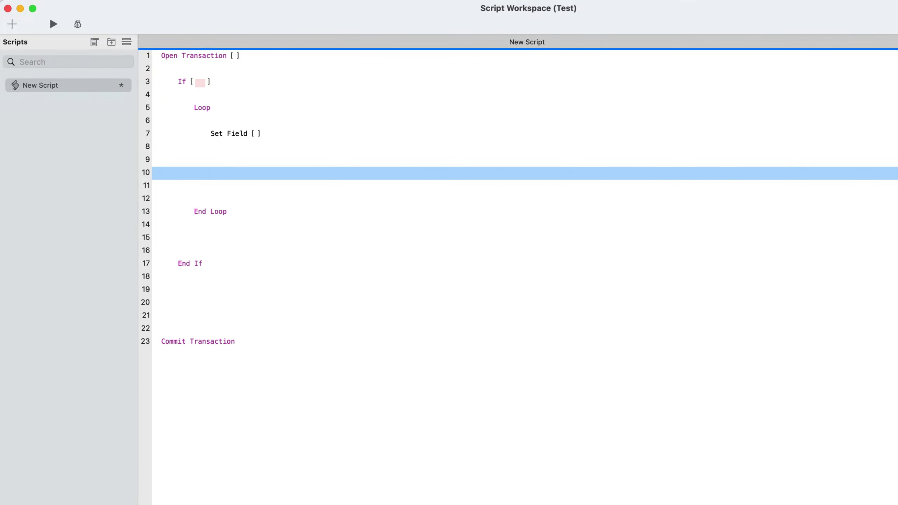
Add a Go to Layout step for the original layout and a New Record/Request step inside the loop
{"action": "type", "text": "go"}
{"action": "key", "text": "Return"}
{"action": "type", "text": "new"}
{"action": "key", "text": "Down"}
{"action": "key", "text": "Return"}
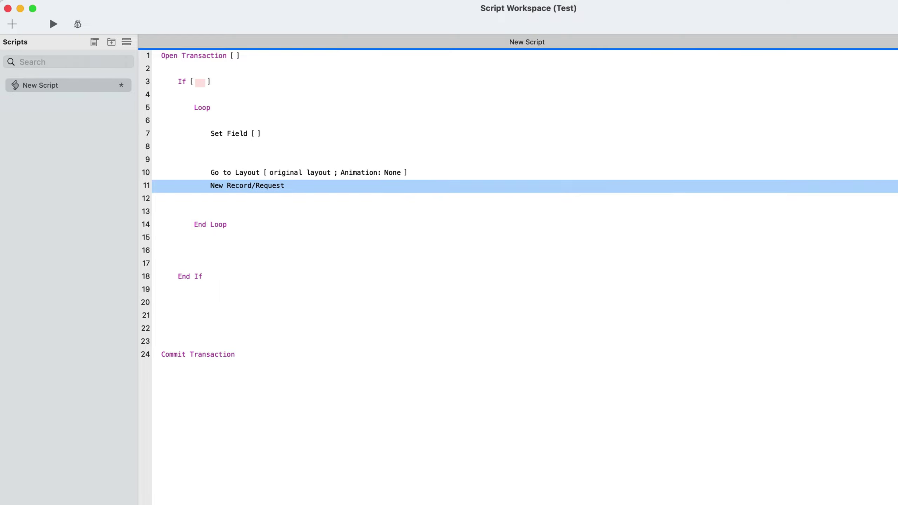
Add another Set Field step directly below New Record/Request in the loop
{"action": "key", "text": "Return"}
{"action": "type", "text": "Set fi"}
{"action": "key", "text": "Return"}
Insert a second If block below End Loop, still inside the outer If, with blank lines inside it
{"action": "key", "text": "Down"}
{"action": "key", "text": "Down"}
{"action": "key", "text": "Down"}
{"action": "key", "text": "Down"}
{"action": "key", "text": "Down"}
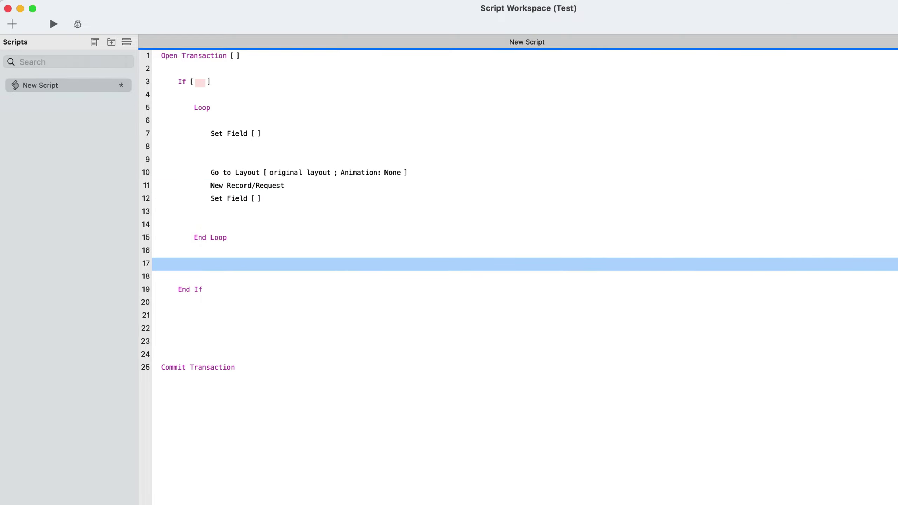
{"action": "type", "text": "if"}
{"action": "key", "text": "Return"}
{"action": "key", "text": "Return"}
{"action": "key", "text": "Return"}
{"action": "key", "text": "Return"}
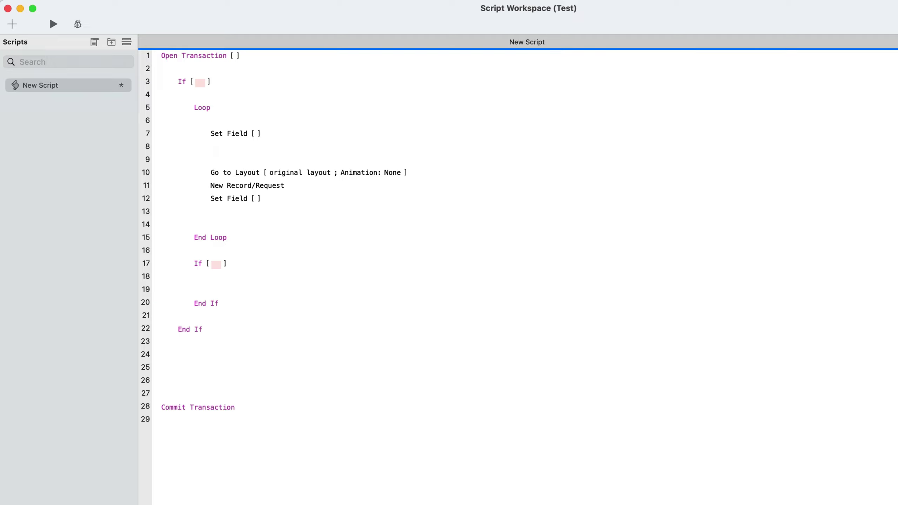
Add a Set Field step inside the second If block
{"action": "key", "text": "Up"}
{"action": "type", "text": "set"}
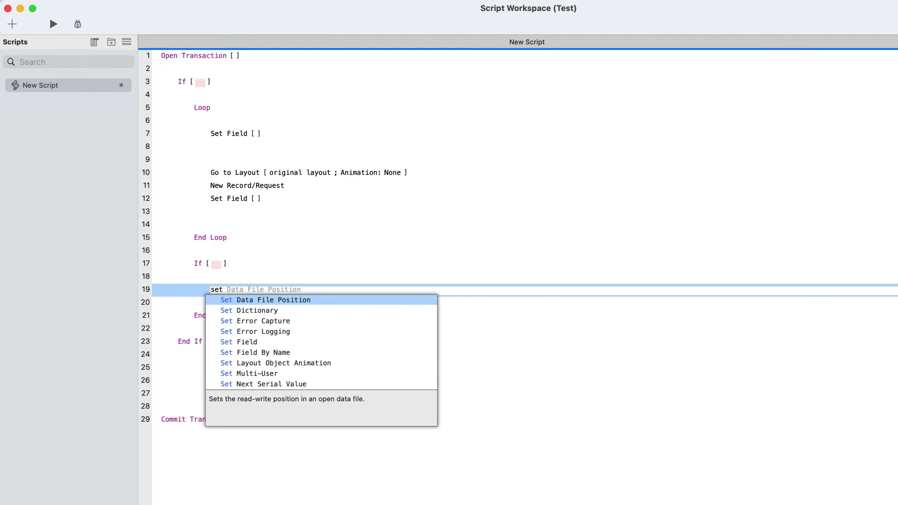
{"action": "key", "text": "Down"}
{"action": "key", "text": "Down"}
{"action": "key", "text": "Down"}
{"action": "key", "text": "Down"}
{"action": "key", "text": "Return"}
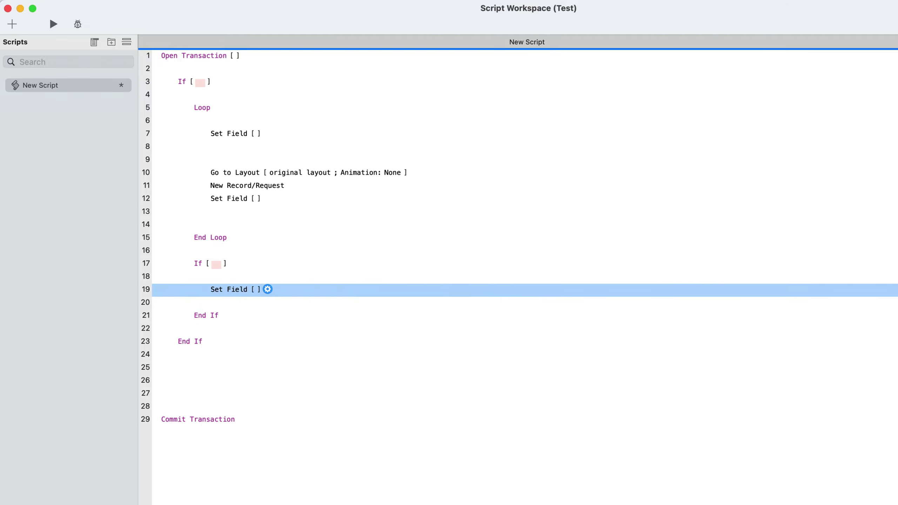
Delete two surplus blank lines above the Commit Transaction step
{"action": "left_click", "coordinate": [280, 414]}
{"action": "key", "text": "BackSpace"}
{"action": "key", "text": "BackSpace"}
{"action": "left_click", "coordinate": [335, 420]}
{"action": "left_click", "coordinate": [287, 210]}
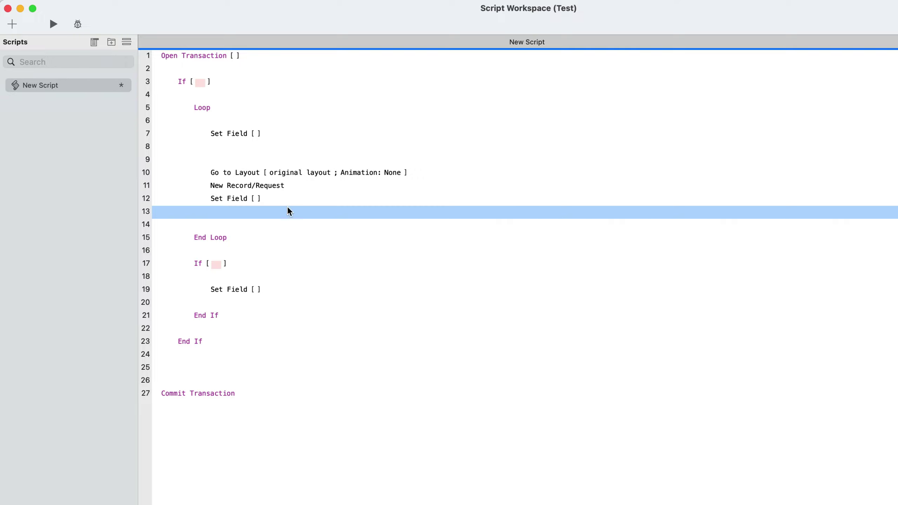
Add a Revert Transaction step below the Set Field step in the second If block
{"action": "left_click", "coordinate": [255, 264]}
{"action": "key", "text": "Down"}
{"action": "key", "text": "Down"}
{"action": "key", "text": "Return"}
{"action": "type", "text": "rever"}
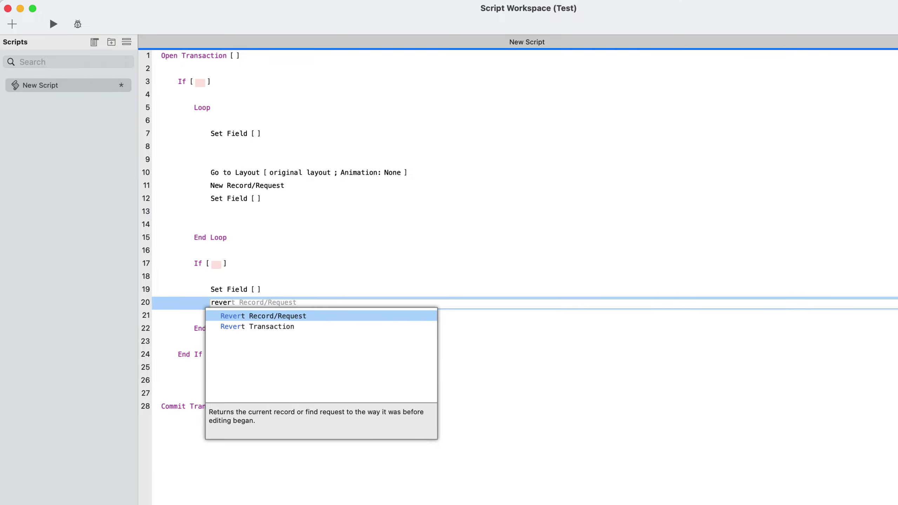
{"action": "key", "text": "Down"}
{"action": "key", "text": "Return"}
{"action": "left_click", "coordinate": [369, 461]}
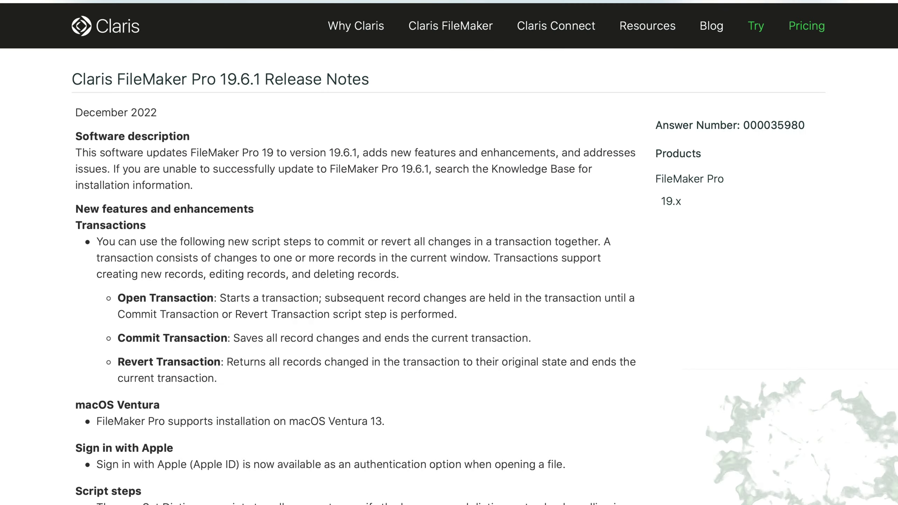
Read the FileMaker Pro 19.6.1 release notes from the transaction steps through functions and updated libraries to the General section
{"action": "scroll", "coordinate": [449, 276], "scroll_direction": "down", "scroll_amount": 6}
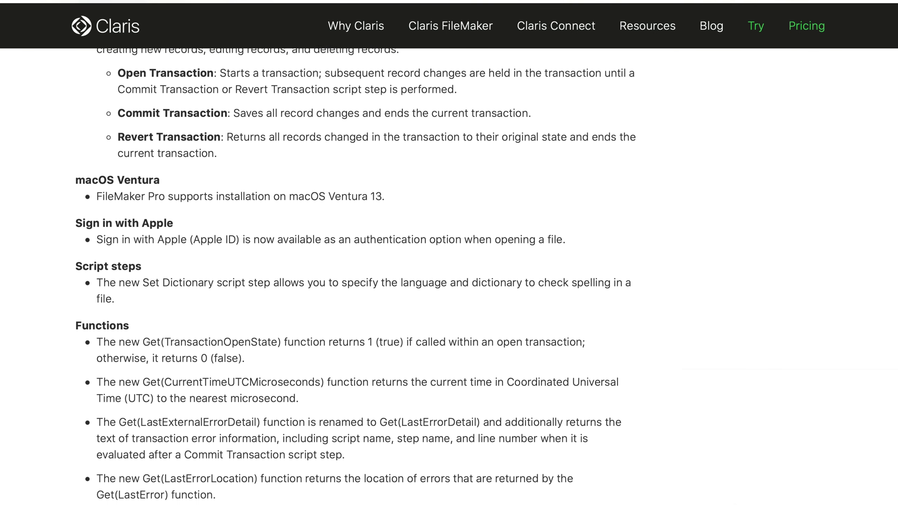
{"action": "scroll", "coordinate": [449, 276], "scroll_direction": "down", "scroll_amount": 1}
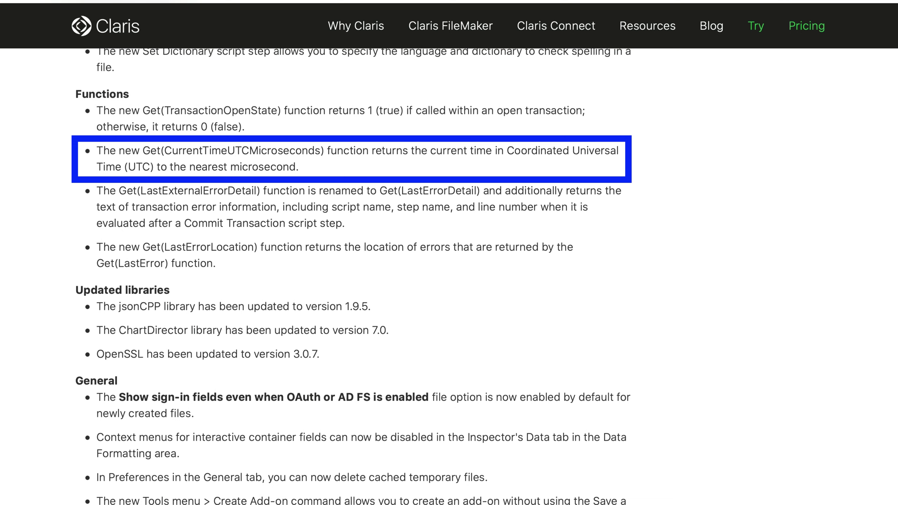
{"action": "scroll", "coordinate": [354, 276], "scroll_direction": "down", "scroll_amount": 5}
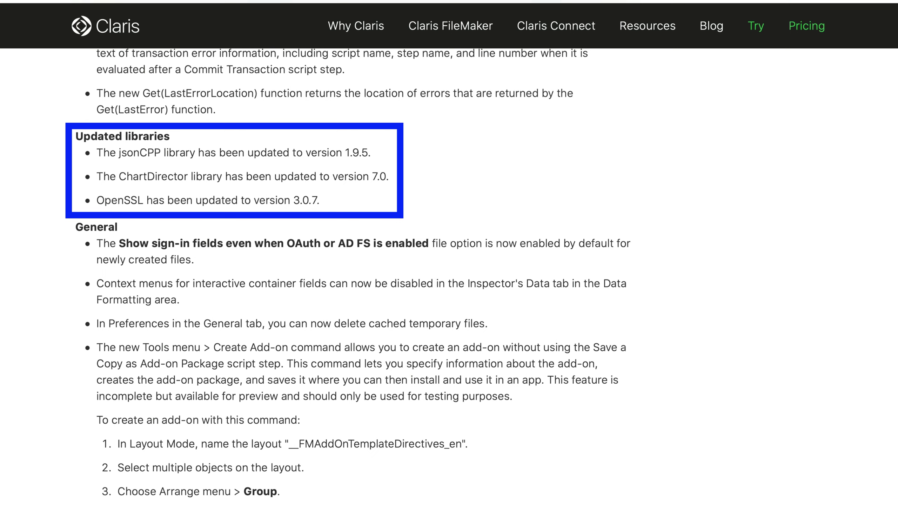
{"action": "scroll", "coordinate": [353, 276], "scroll_direction": "down", "scroll_amount": 5}
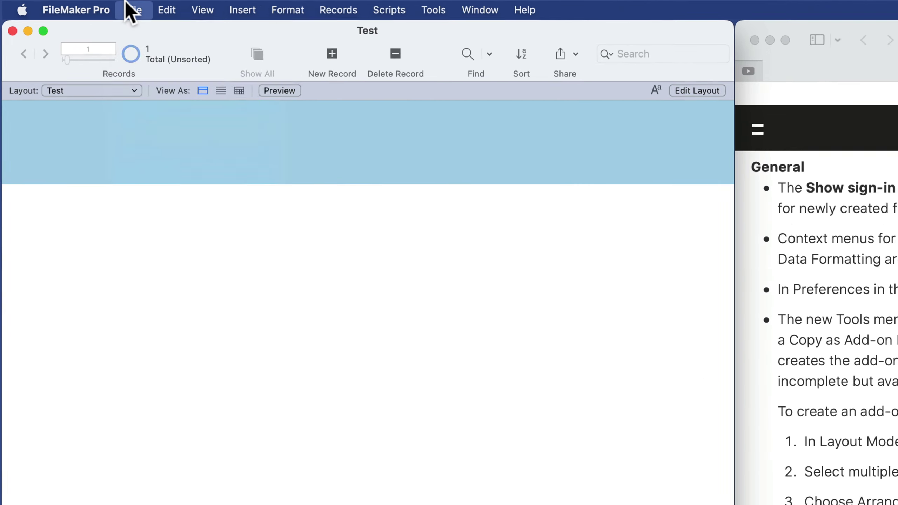
Switch "Show sign-in fields even when OAuth or AD FS is enabled" off and on again in the Test file's options
{"action": "left_click", "coordinate": [80, 5]}
{"action": "mouse_move", "coordinate": [92, 111]}
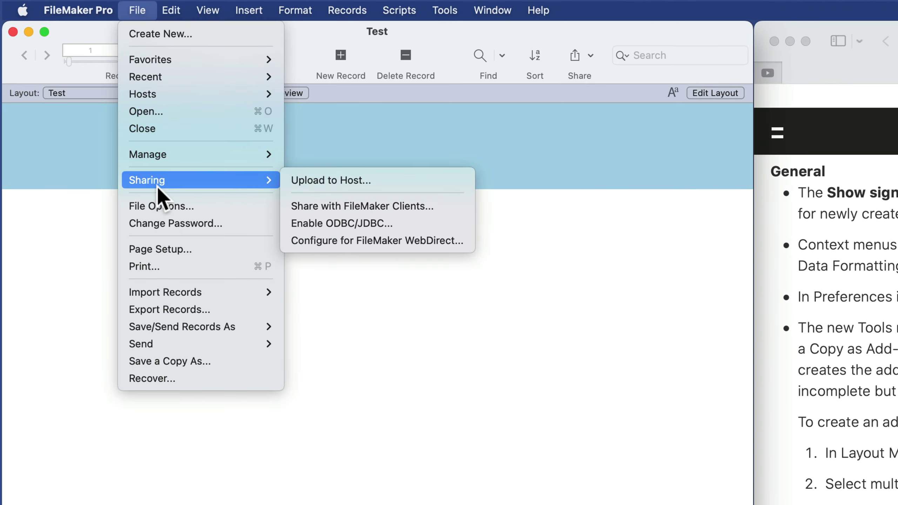
{"action": "left_click", "coordinate": [160, 206]}
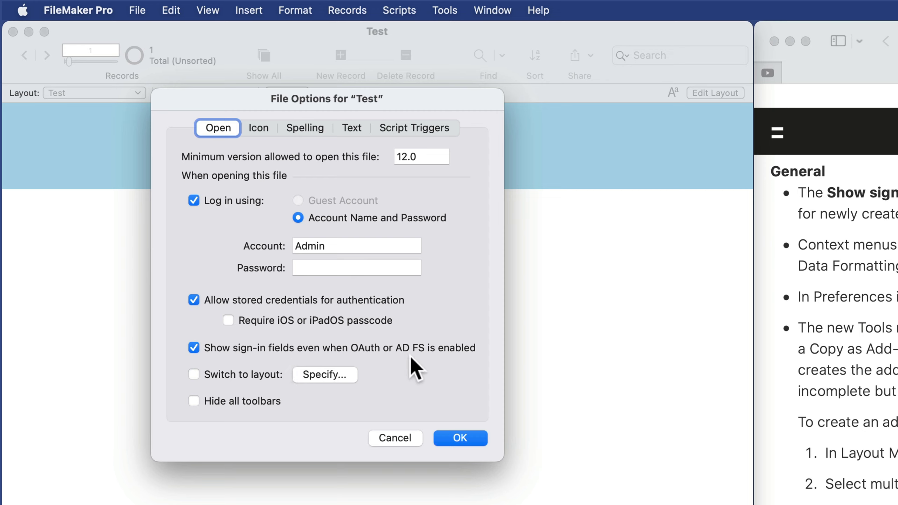
{"action": "left_click", "coordinate": [193, 348]}
{"action": "left_click", "coordinate": [193, 348]}
{"action": "left_click", "coordinate": [463, 438]}
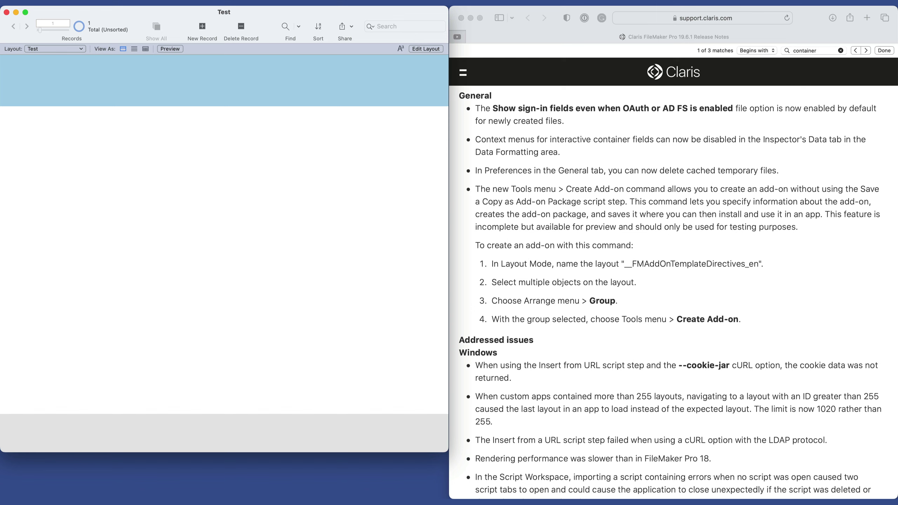
Check the release note on container context menus and return to FileMaker Pro to edit the Test layout
{"action": "key", "text": "super+Tab"}
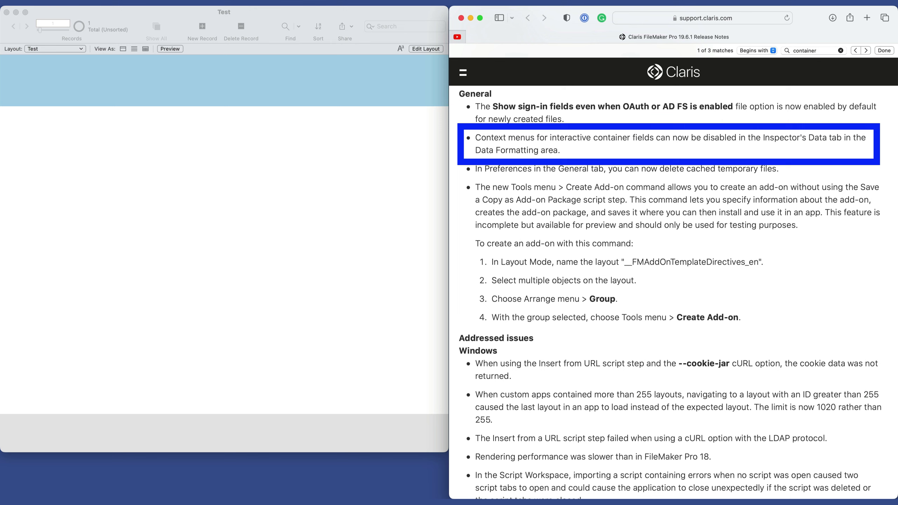
{"action": "key", "text": "super+Tab"}
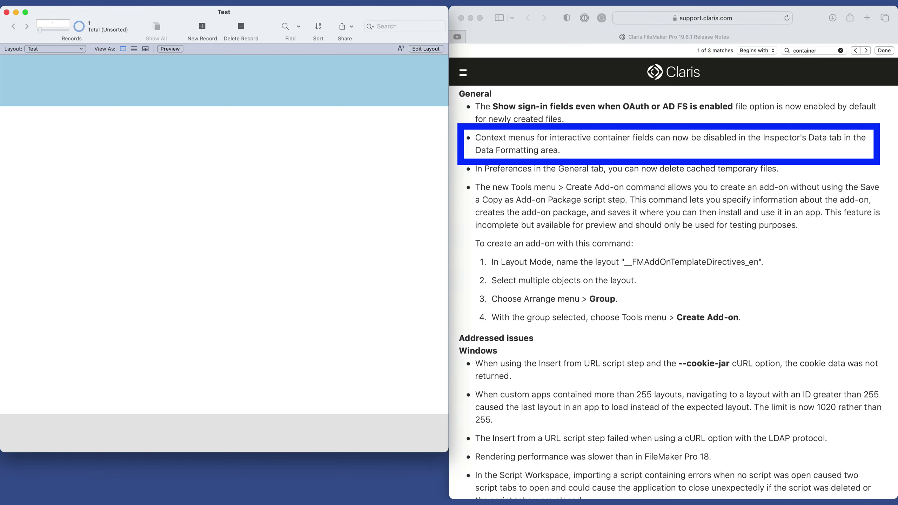
{"action": "key", "text": "super+l"}
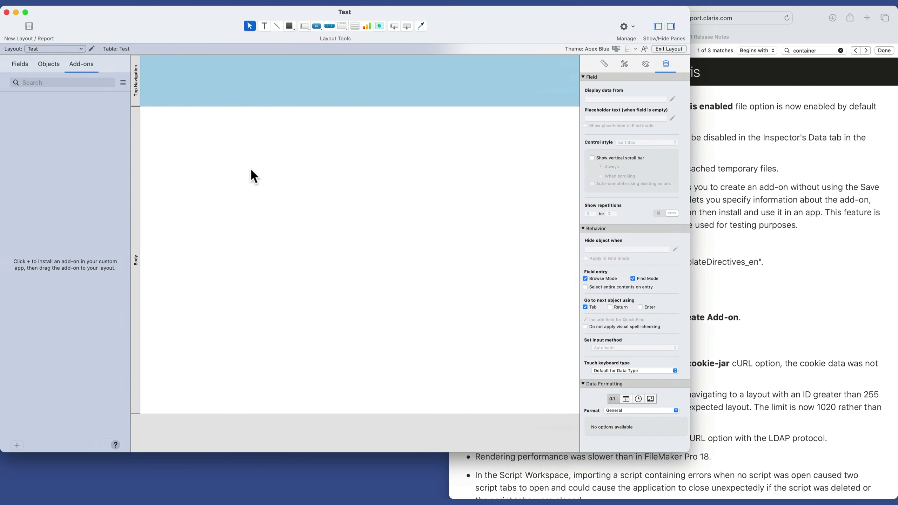
Create a field named Container of type Container in the Test table and accept the database changes
{"action": "key", "text": "shift+super+d"}
{"action": "left_click_drag", "start_coordinate": [244, 162], "coordinate": [150, 128]}
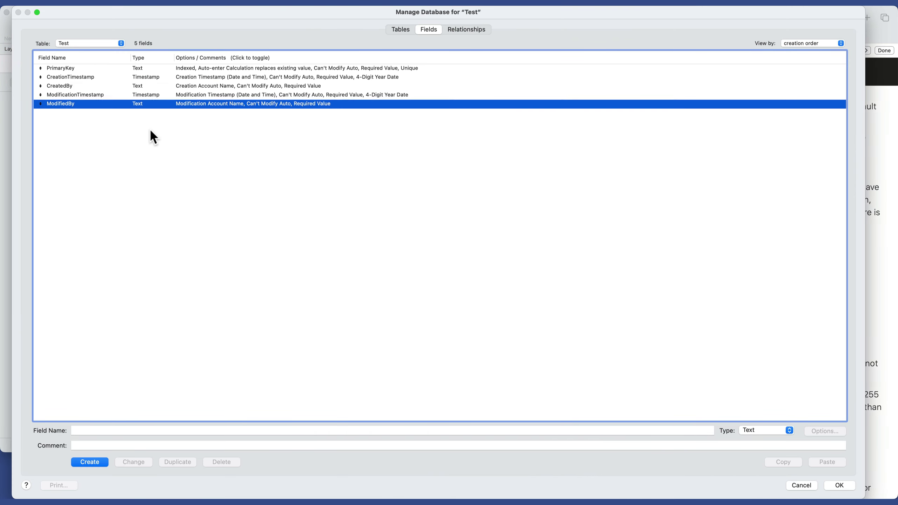
{"action": "left_click", "coordinate": [151, 132]}
{"action": "left_click", "coordinate": [96, 431]}
{"action": "type", "text": "C"}
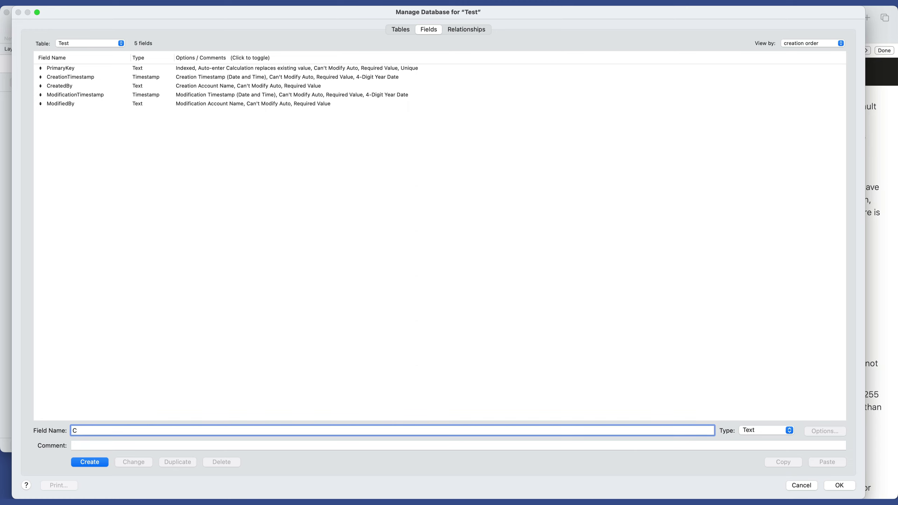
{"action": "type", "text": "ontainer"}
{"action": "key", "text": "super+r"}
{"action": "key", "text": "Return"}
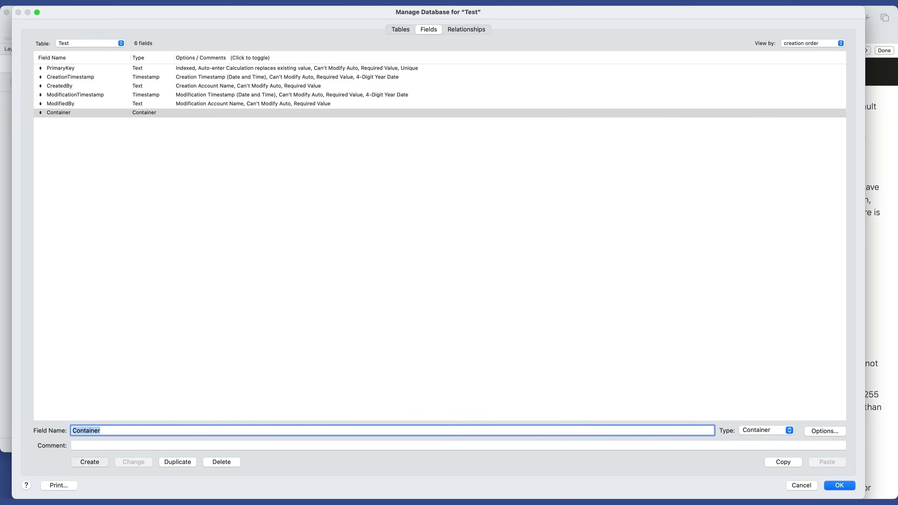
{"action": "key", "text": "Return"}
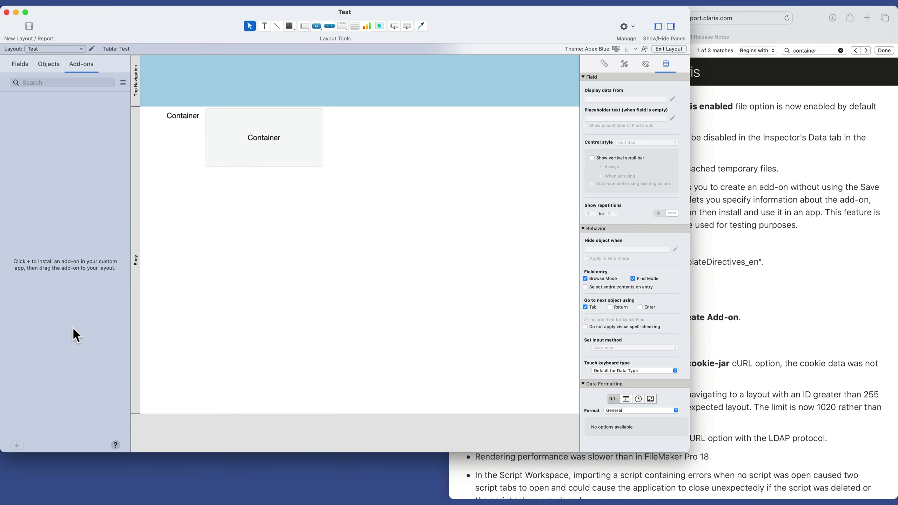
Enlarge the Container field to fill most of the layout body and optimize it for interactive content (PDF, MP3, etc)
{"action": "left_click", "coordinate": [313, 134]}
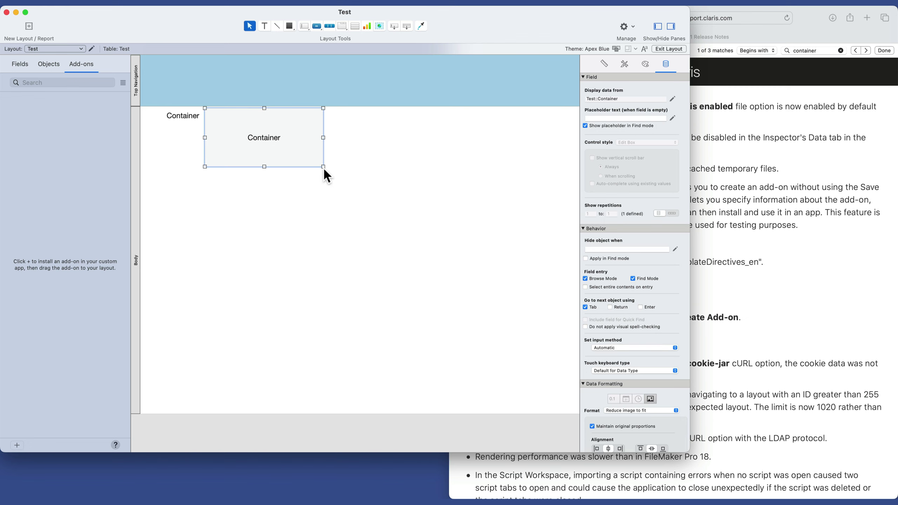
{"action": "left_click_drag", "start_coordinate": [323, 167], "coordinate": [478, 356]}
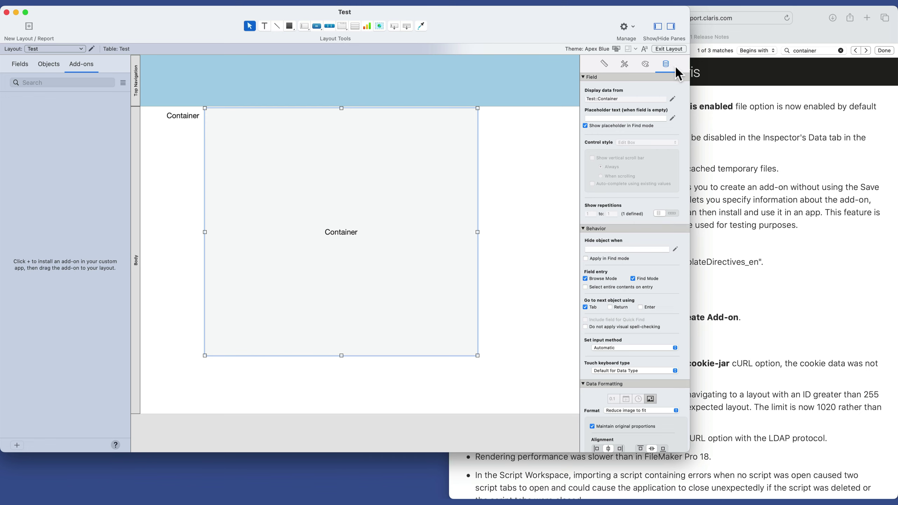
{"action": "scroll", "coordinate": [611, 307], "scroll_direction": "down", "scroll_amount": 2}
{"action": "scroll", "coordinate": [612, 311], "scroll_direction": "down", "scroll_amount": 1}
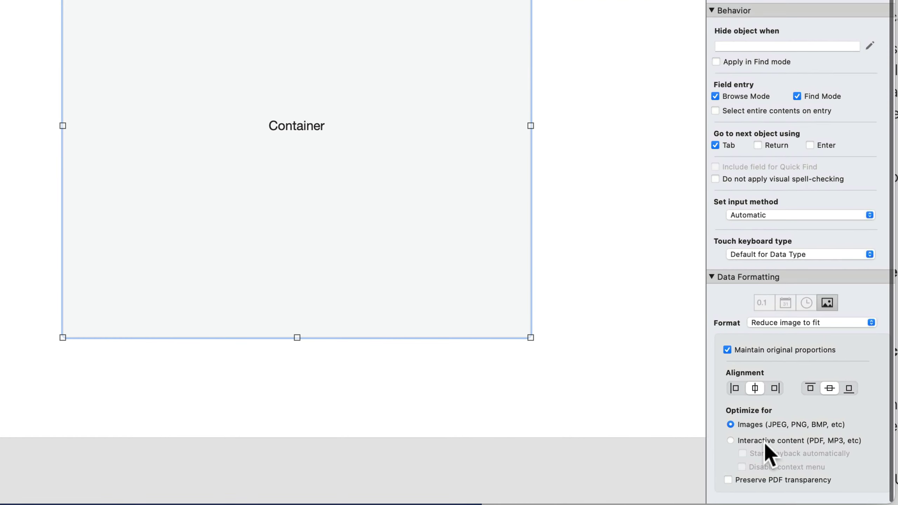
{"action": "left_click", "coordinate": [613, 416]}
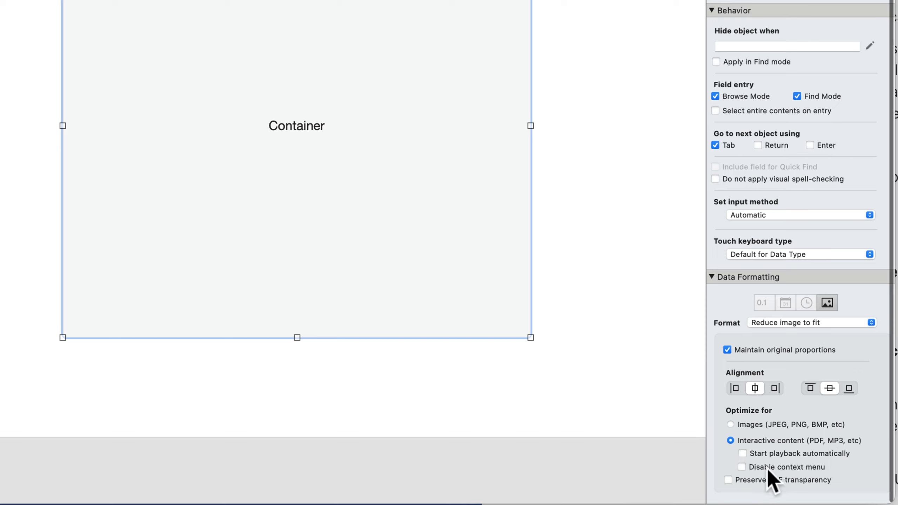
Switch to Browse mode and insert the FM Books Connector Developer's Guide PDF from the Desktop into the Container field
{"action": "key", "text": "super+b"}
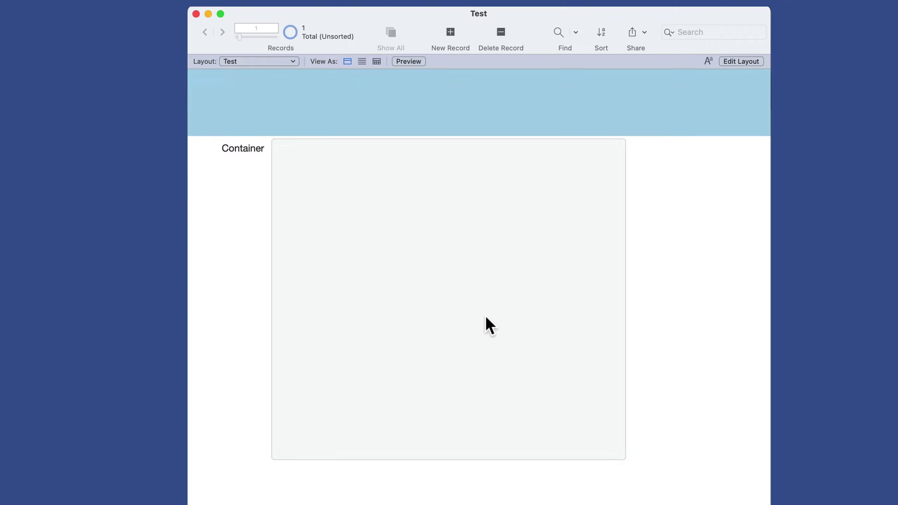
{"action": "right_click", "coordinate": [486, 316]}
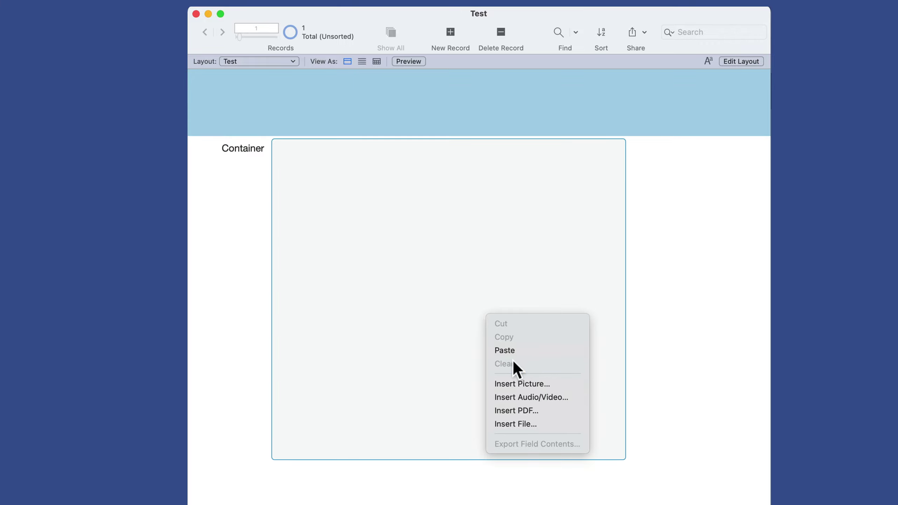
{"action": "left_click", "coordinate": [523, 410]}
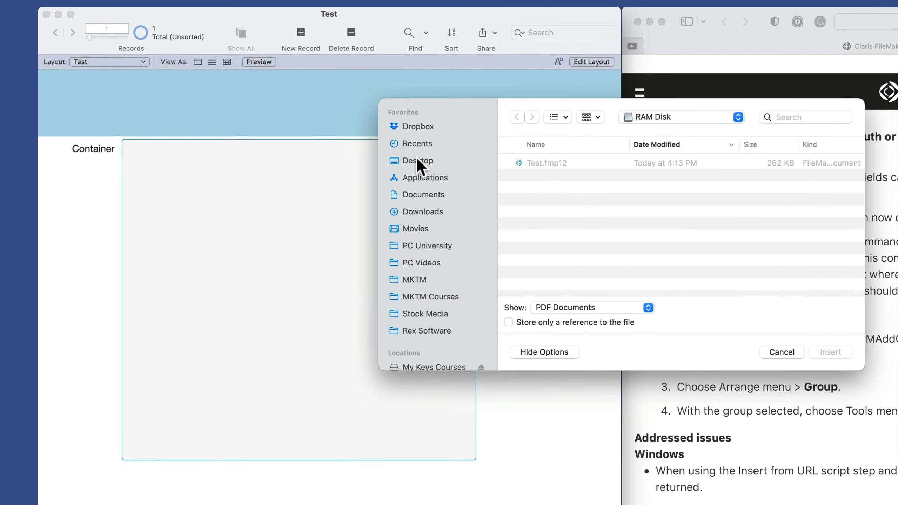
{"action": "left_click", "coordinate": [417, 163]}
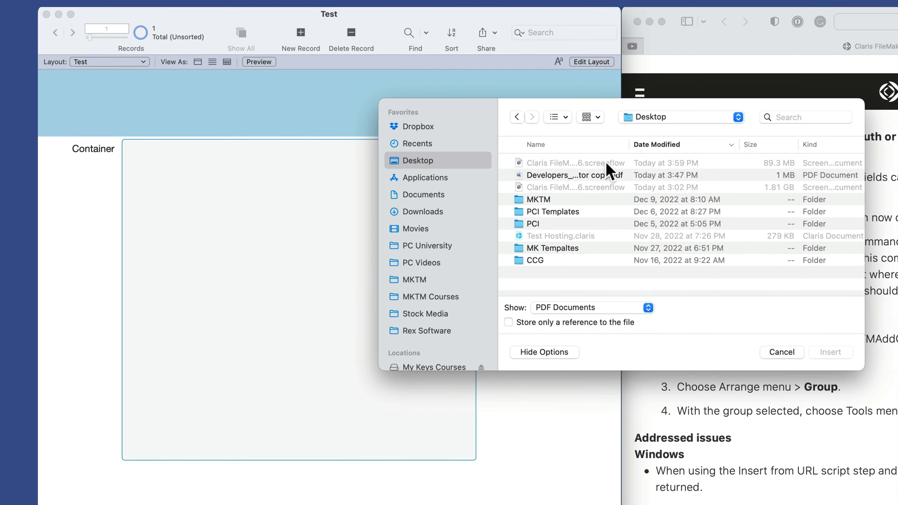
{"action": "left_click", "coordinate": [575, 174]}
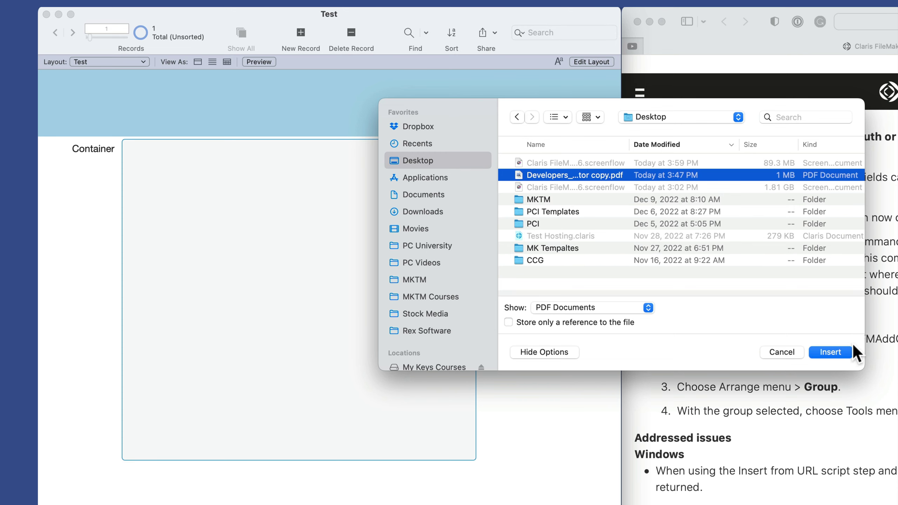
{"action": "left_click", "coordinate": [835, 349]}
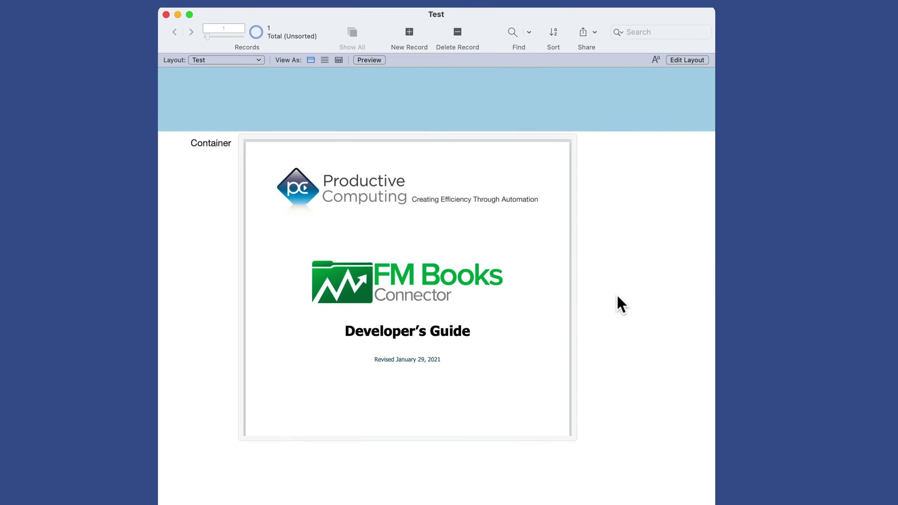
Zoom the embedded PDF in and out with its context menu commands, advance a page and skim the table of contents
{"action": "right_click", "coordinate": [554, 285]}
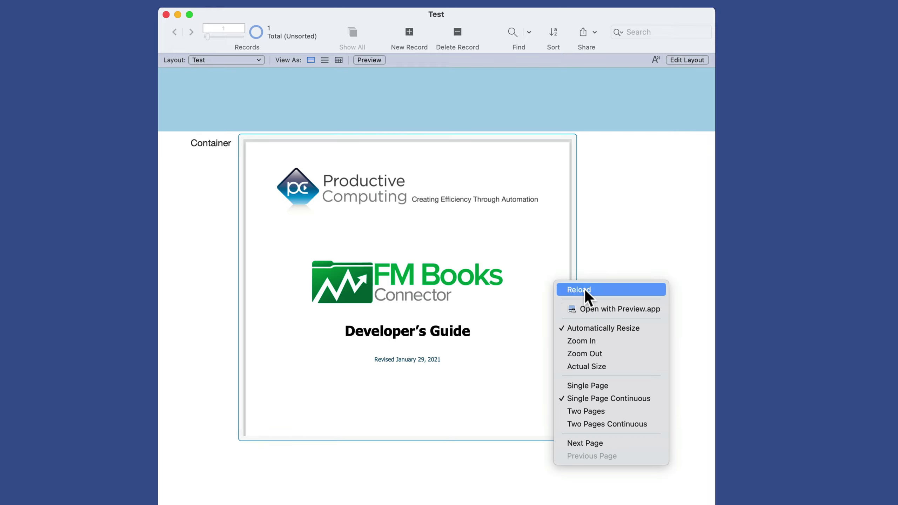
{"action": "left_click", "coordinate": [597, 341]}
{"action": "right_click", "coordinate": [542, 315]}
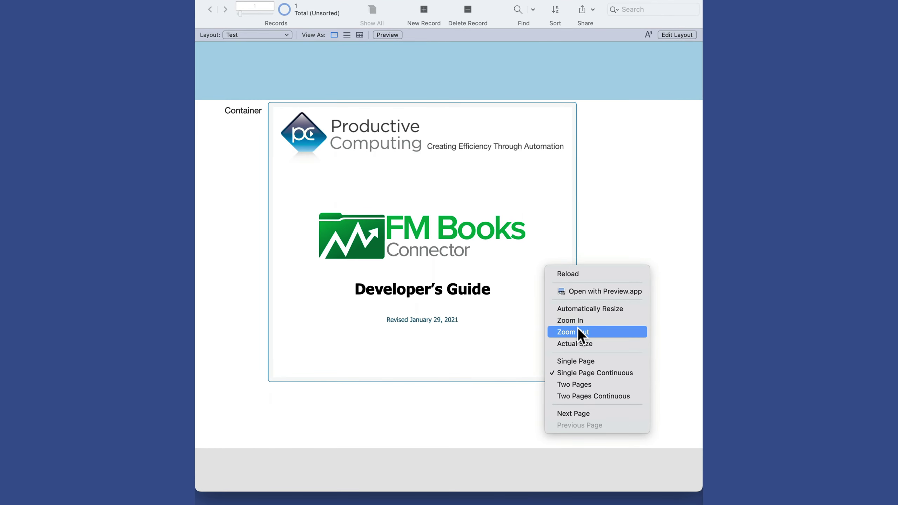
{"action": "left_click", "coordinate": [583, 384]}
{"action": "right_click", "coordinate": [534, 307]}
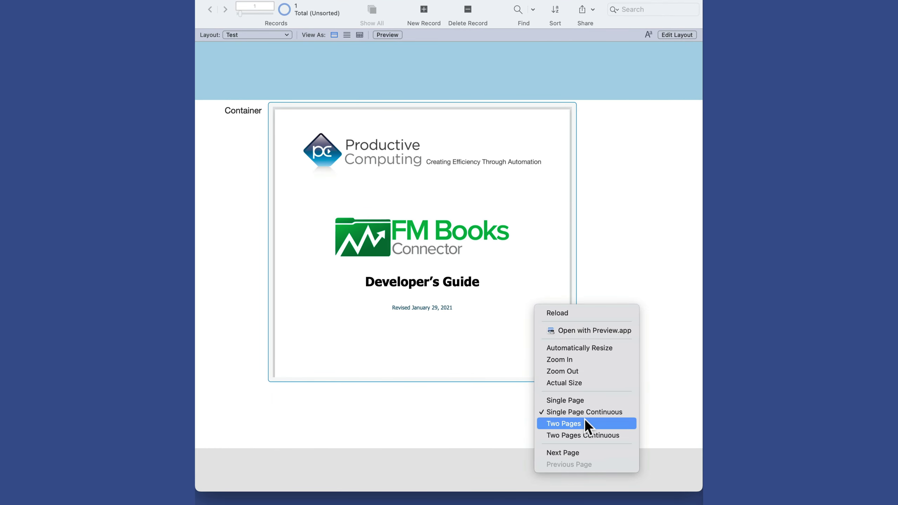
{"action": "left_click", "coordinate": [584, 453]}
{"action": "scroll", "coordinate": [521, 322], "scroll_direction": "down", "scroll_amount": 10}
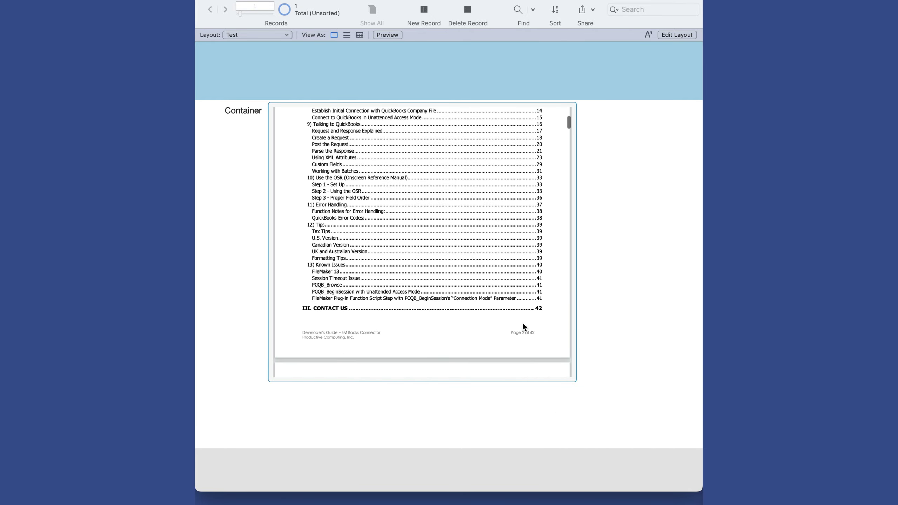
{"action": "scroll", "coordinate": [522, 321], "scroll_direction": "up", "scroll_amount": 5}
{"action": "scroll", "coordinate": [522, 323], "scroll_direction": "up", "scroll_amount": 8}
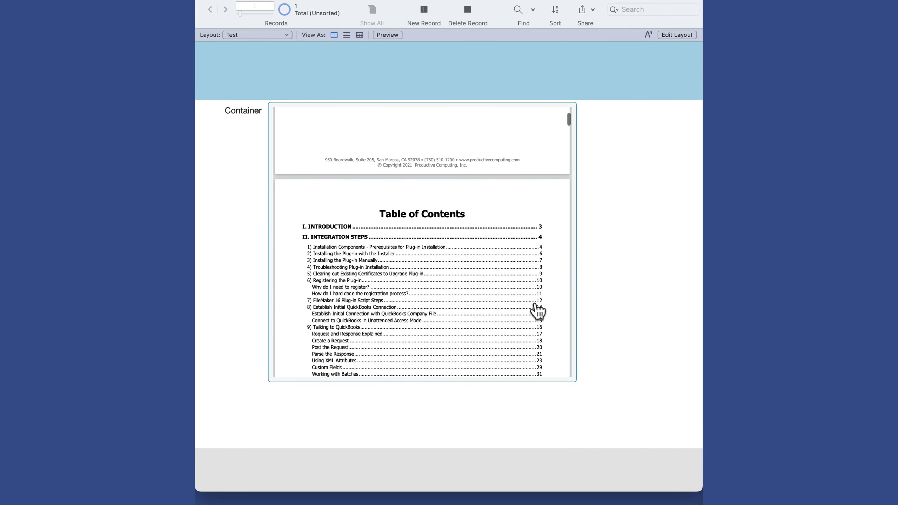
Open the Container field's PDF in Preview and close the Preview window again
{"action": "right_click", "coordinate": [530, 299]}
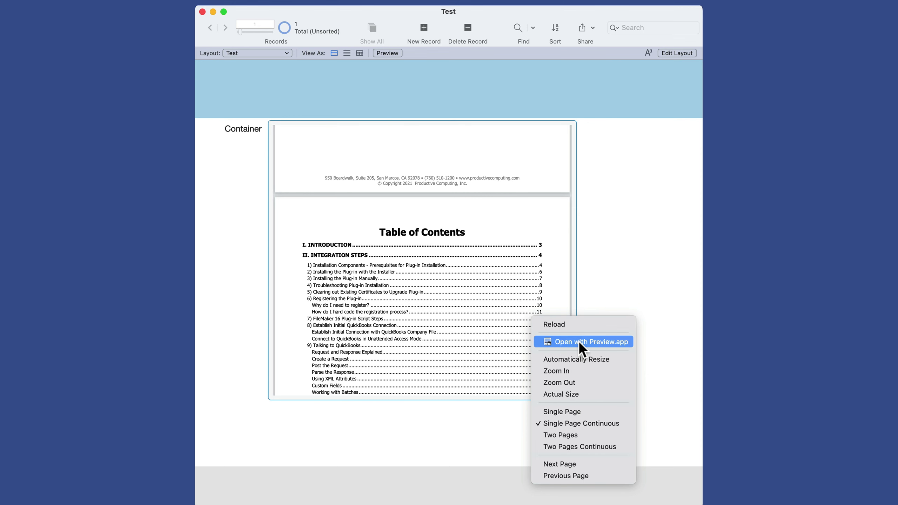
{"action": "left_click", "coordinate": [579, 342]}
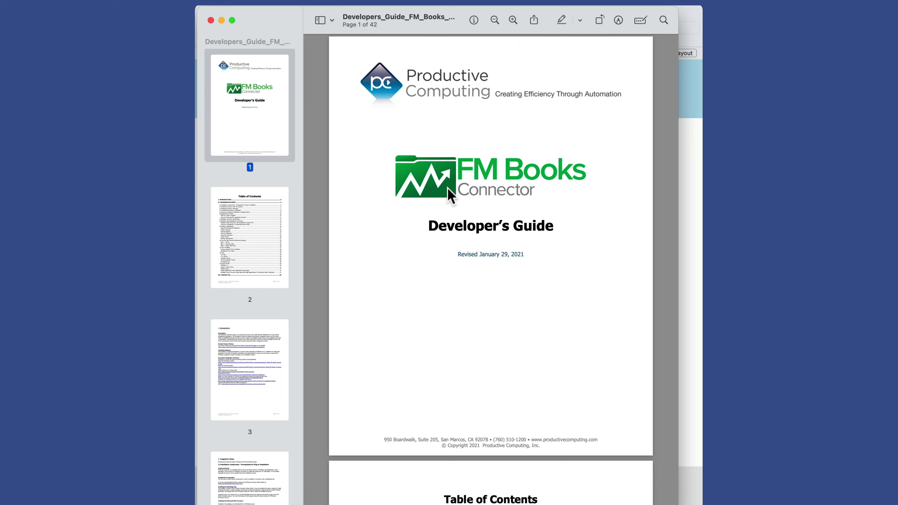
{"action": "left_click", "coordinate": [211, 20]}
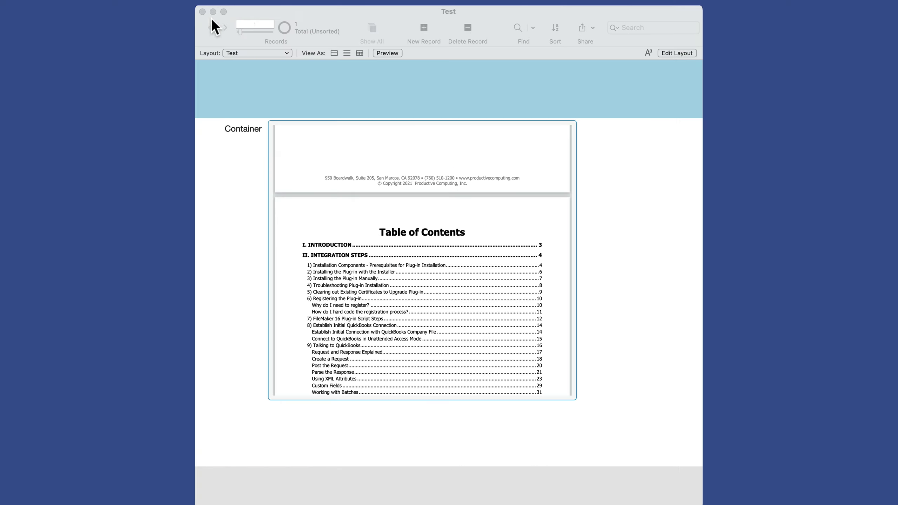
Disable the context menu for the Container field on the Test layout and return to Browse mode
{"action": "key", "text": "super+l"}
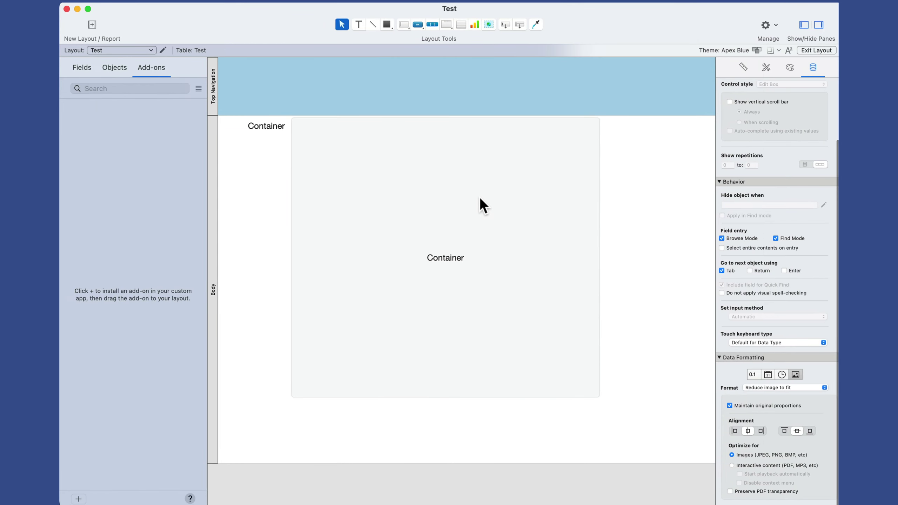
{"action": "left_click", "coordinate": [475, 219]}
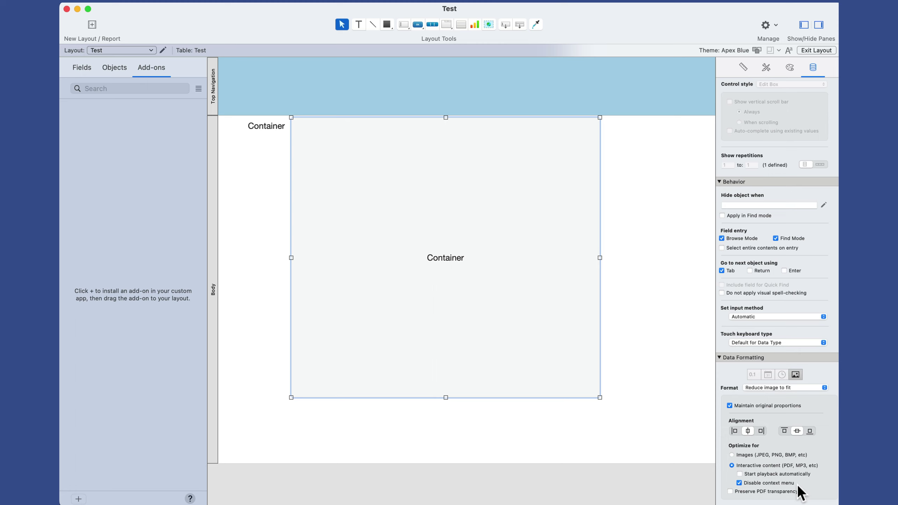
{"action": "key", "text": "super+b"}
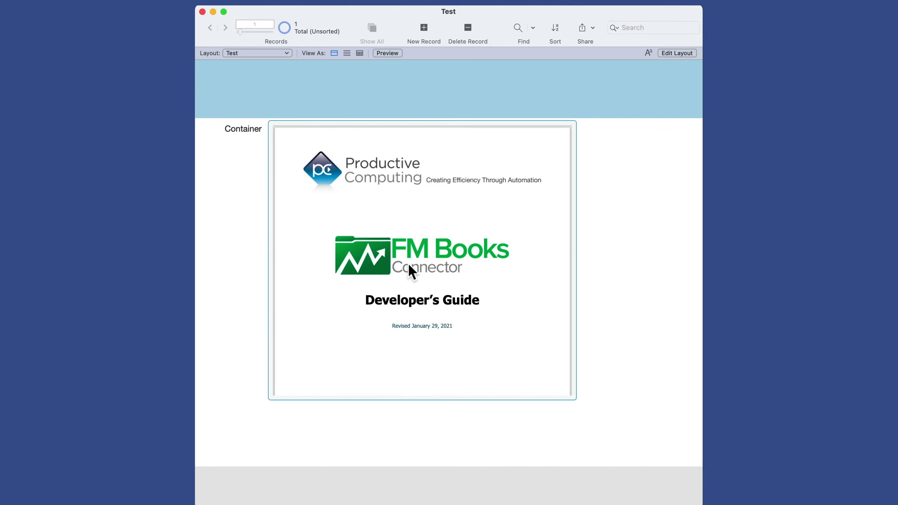
Look through the embedded PDF's pages to check how the Container field behaves with its context menu disabled
{"action": "scroll", "coordinate": [488, 283], "scroll_direction": "down", "scroll_amount": 10}
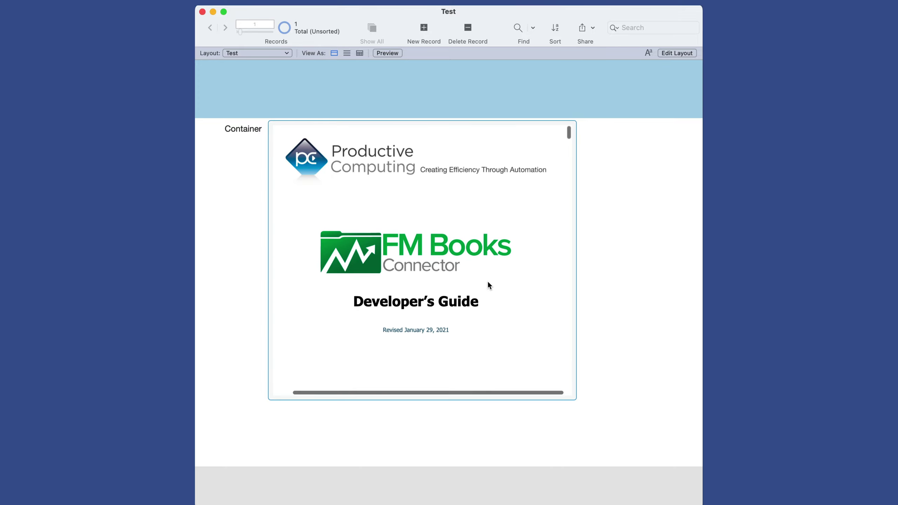
{"action": "scroll", "coordinate": [487, 283], "scroll_direction": "down", "scroll_amount": 5}
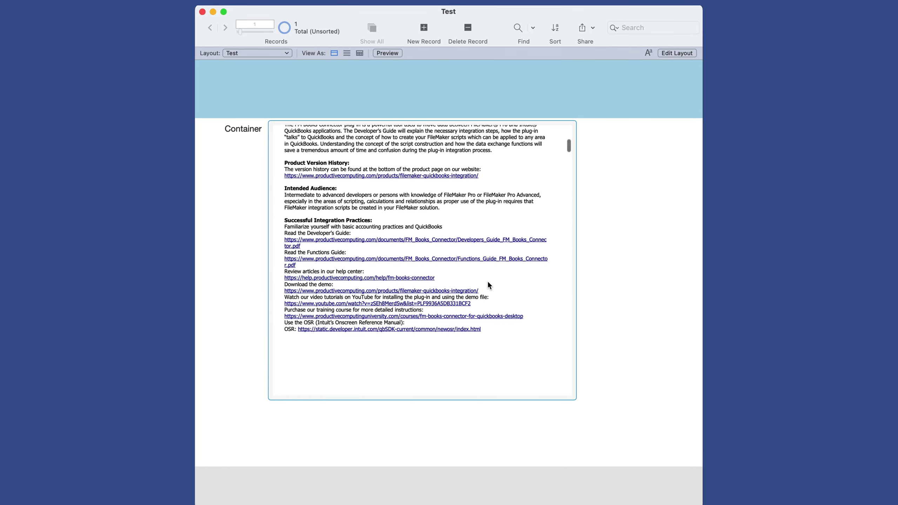
{"action": "scroll", "coordinate": [488, 283], "scroll_direction": "up", "scroll_amount": 15}
{"action": "scroll", "coordinate": [488, 285], "scroll_direction": "up", "scroll_amount": 1}
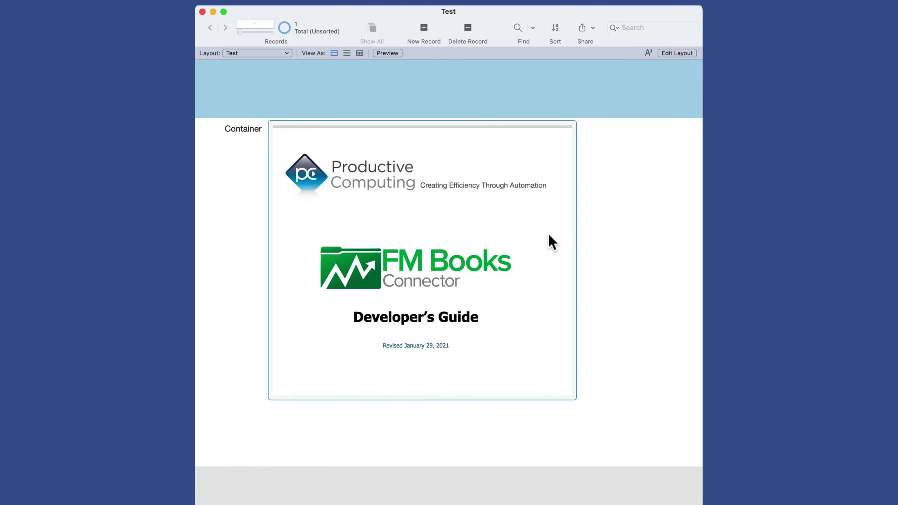
{"action": "left_click", "coordinate": [625, 217]}
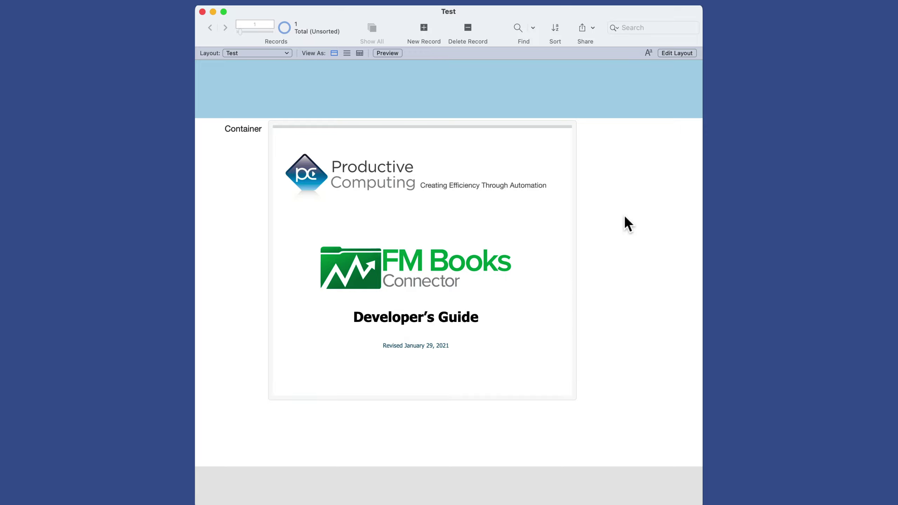
Create a new record and insert the picture 20th Anniversary.png into its Container field
{"action": "key", "text": "super+n"}
{"action": "right_click", "coordinate": [481, 268]}
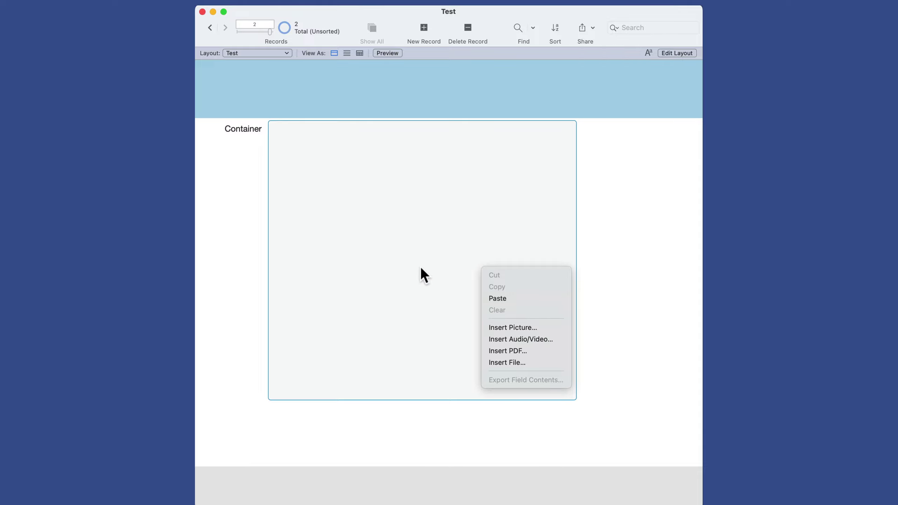
{"action": "left_click", "coordinate": [557, 253]}
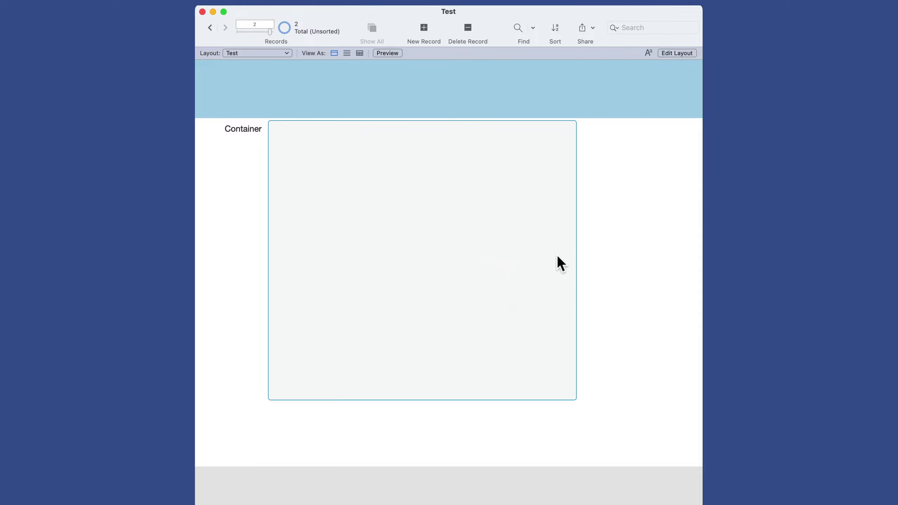
{"action": "key", "text": "Escape"}
{"action": "right_click", "coordinate": [519, 229]}
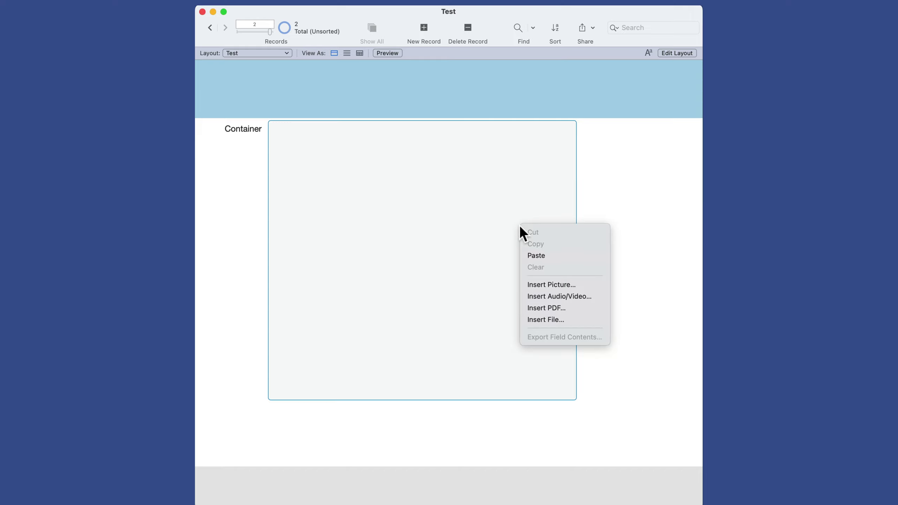
{"action": "left_click", "coordinate": [575, 285]}
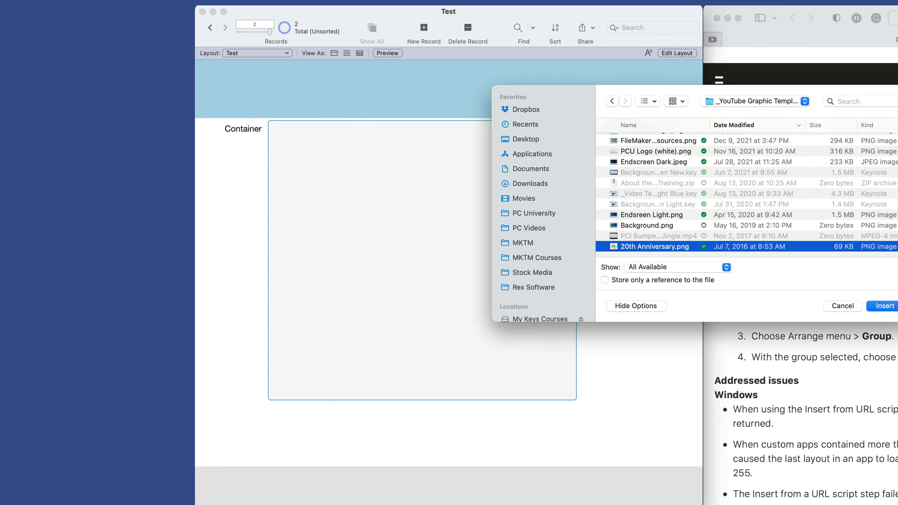
{"action": "left_click", "coordinate": [883, 306]}
{"action": "left_click", "coordinate": [595, 327]}
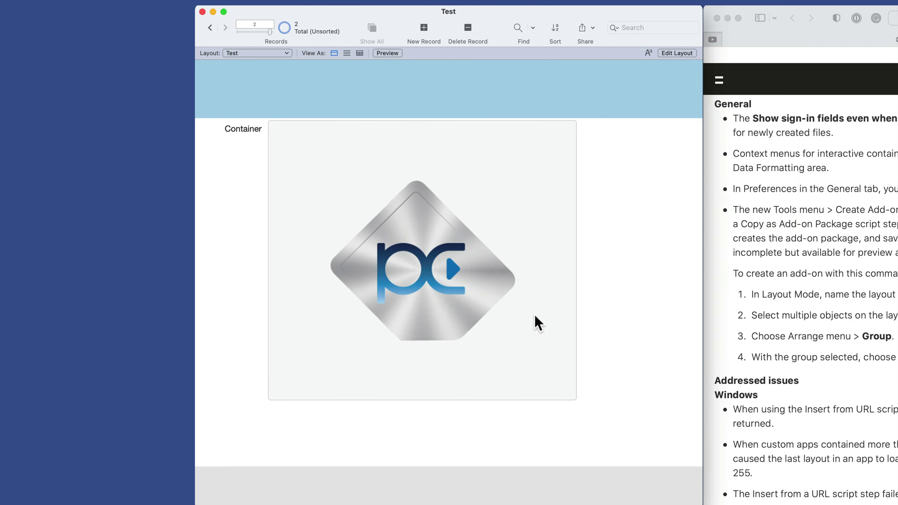
Review the context menu commands offered for the picture in the Container field, choosing none of them
{"action": "right_click", "coordinate": [484, 306]}
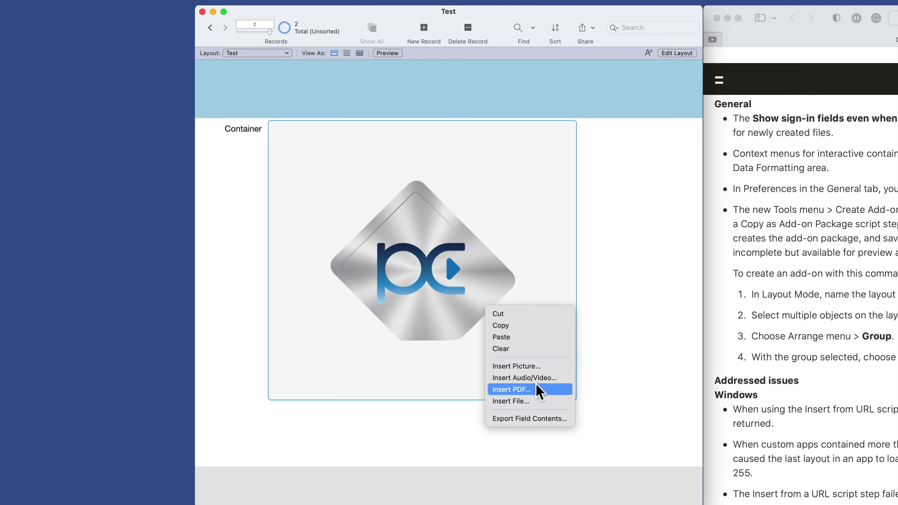
{"action": "left_click", "coordinate": [614, 325]}
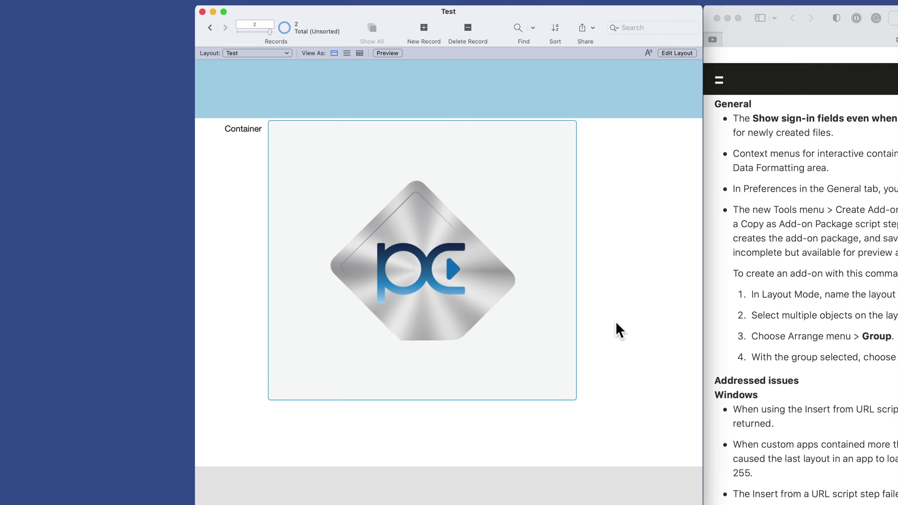
{"action": "left_click", "coordinate": [635, 161]}
Shrink the Container field on the Test layout to less than half its width and height and return to Browse mode
{"action": "key", "text": "super+l"}
{"action": "left_click", "coordinate": [594, 230]}
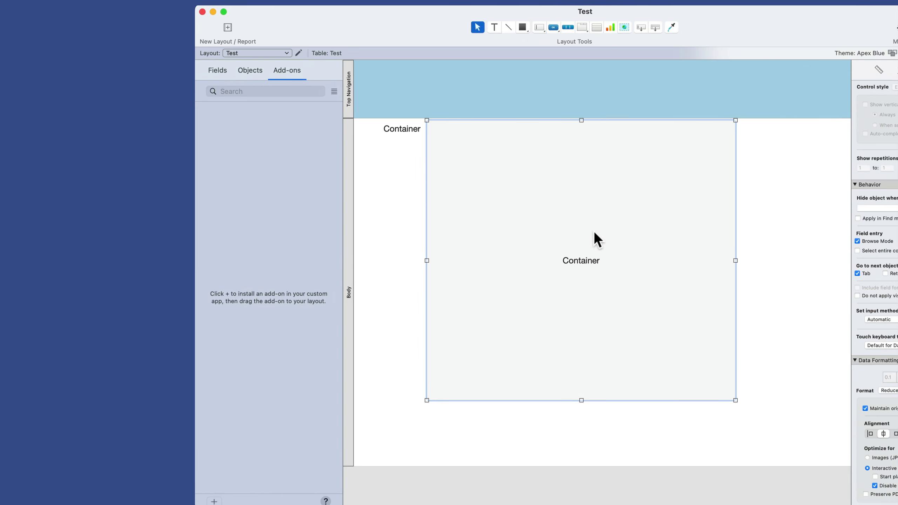
{"action": "left_click_drag", "start_coordinate": [735, 401], "coordinate": [569, 222]}
{"action": "key", "text": "super+b"}
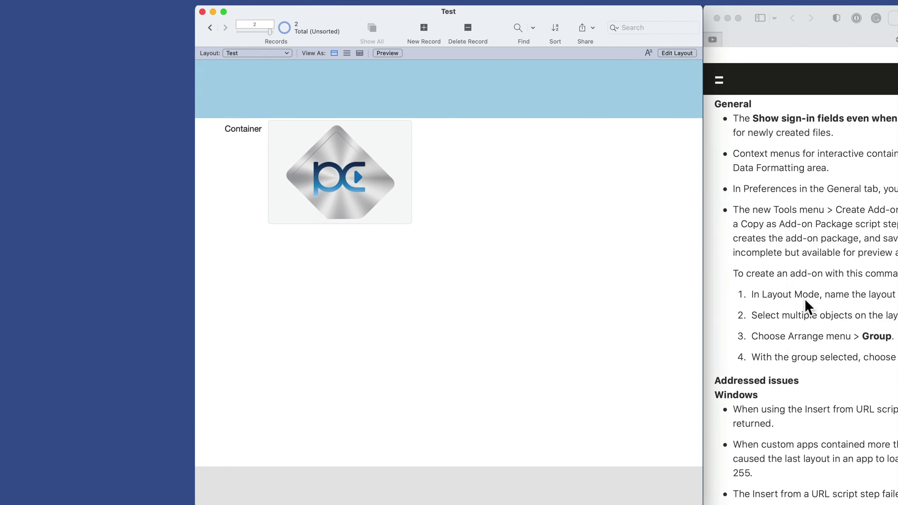
Check the release note on cached temporary files, return to FileMaker Pro, try deleting the cached temp files in General preferences, and cancel the preferences
{"action": "left_click", "coordinate": [803, 299]}
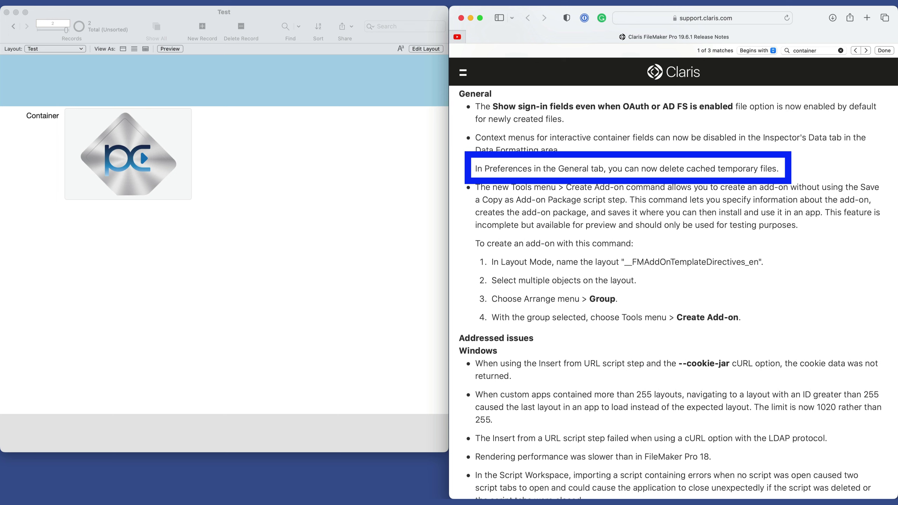
{"action": "key", "text": "super+Tab"}
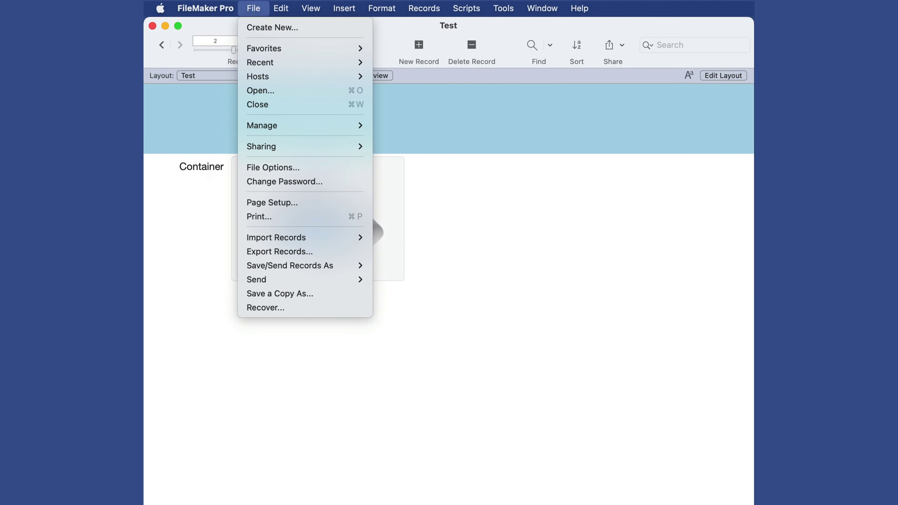
{"action": "key", "text": "Left"}
{"action": "key", "text": "Down"}
{"action": "key", "text": "Down"}
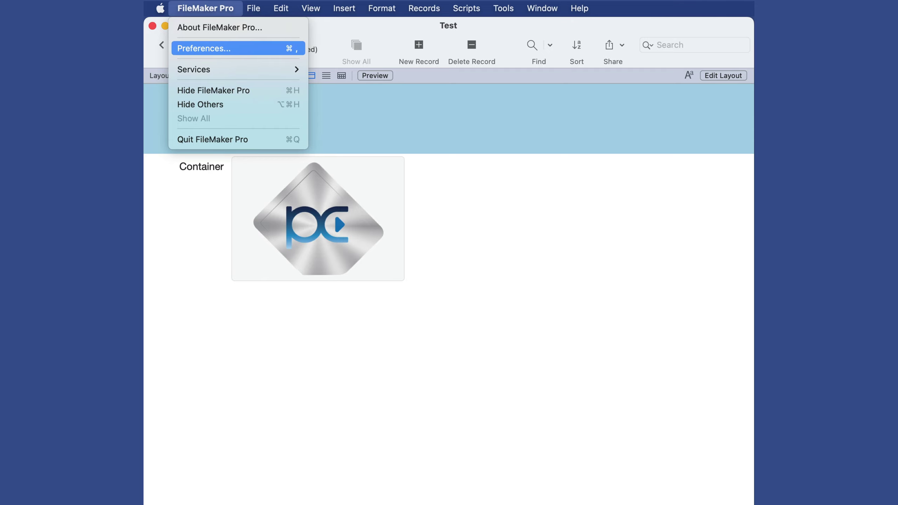
{"action": "key", "text": "Return"}
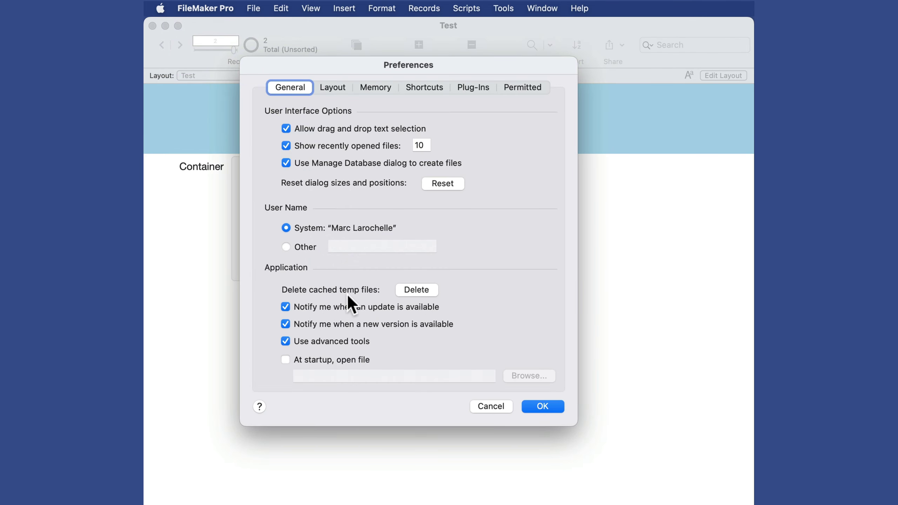
{"action": "left_click", "coordinate": [420, 292]}
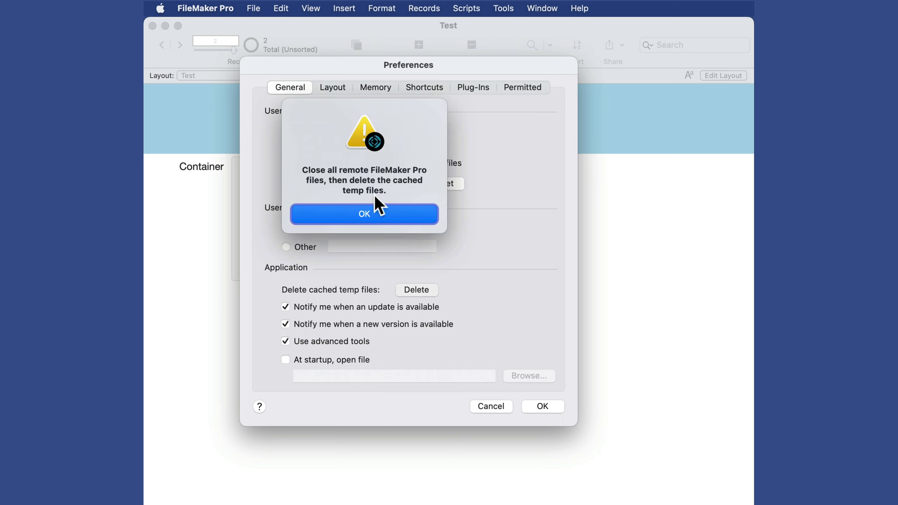
{"action": "left_click", "coordinate": [380, 213]}
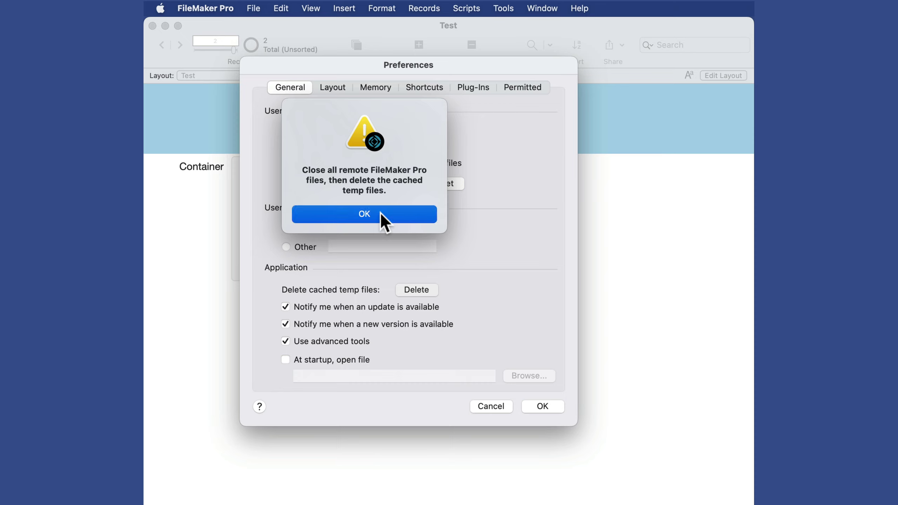
{"action": "left_click", "coordinate": [494, 409]}
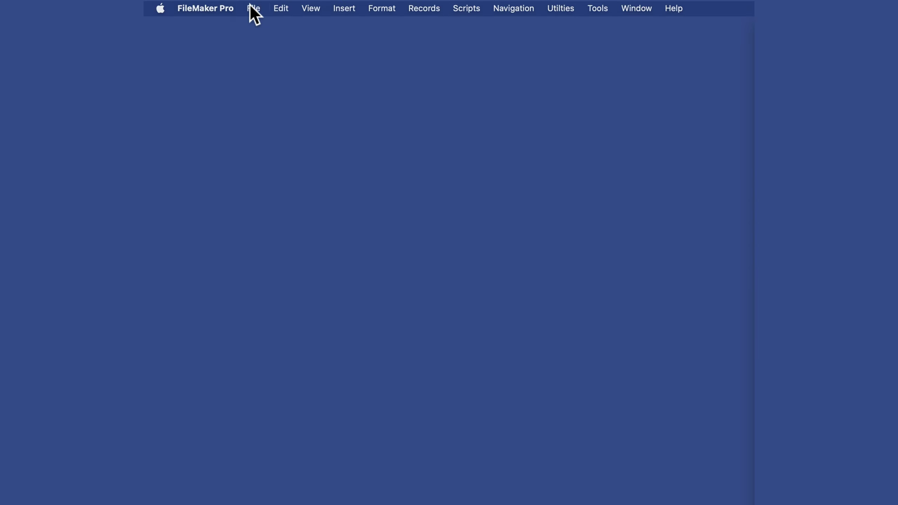
With the Test file closed, try again to delete the cached temp files in the General preferences and close the preferences
{"action": "left_click", "coordinate": [252, 8]}
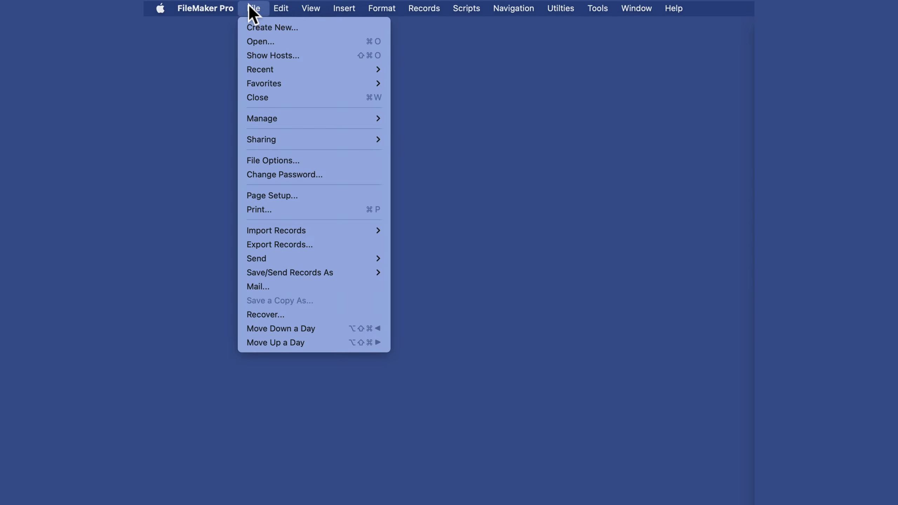
{"action": "left_click", "coordinate": [240, 62]}
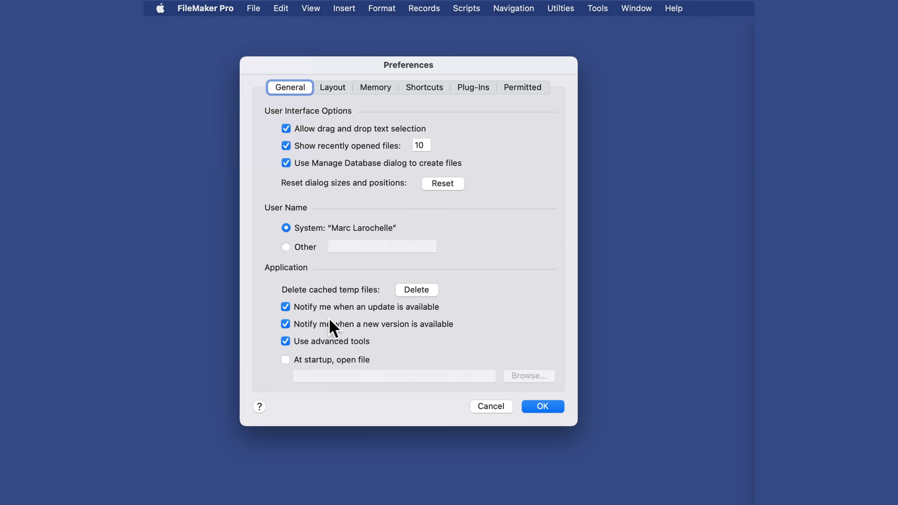
{"action": "left_click", "coordinate": [410, 287]}
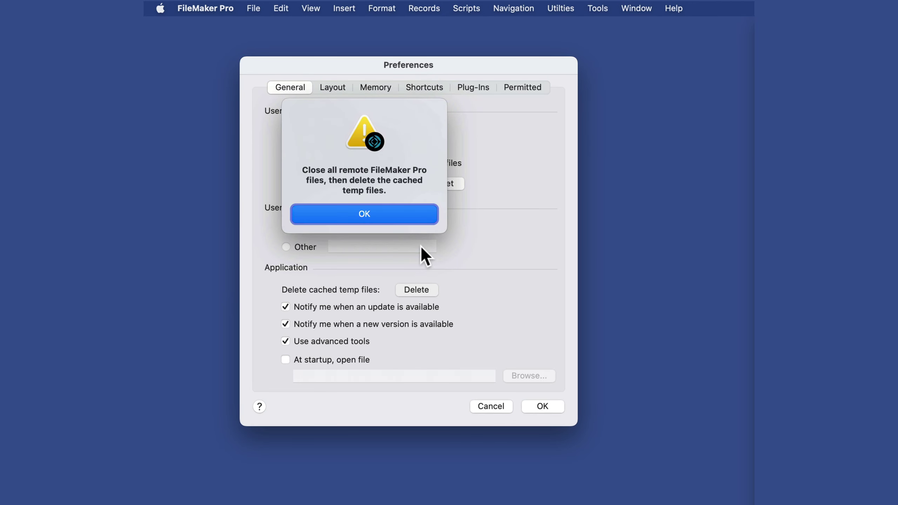
{"action": "left_click", "coordinate": [391, 220]}
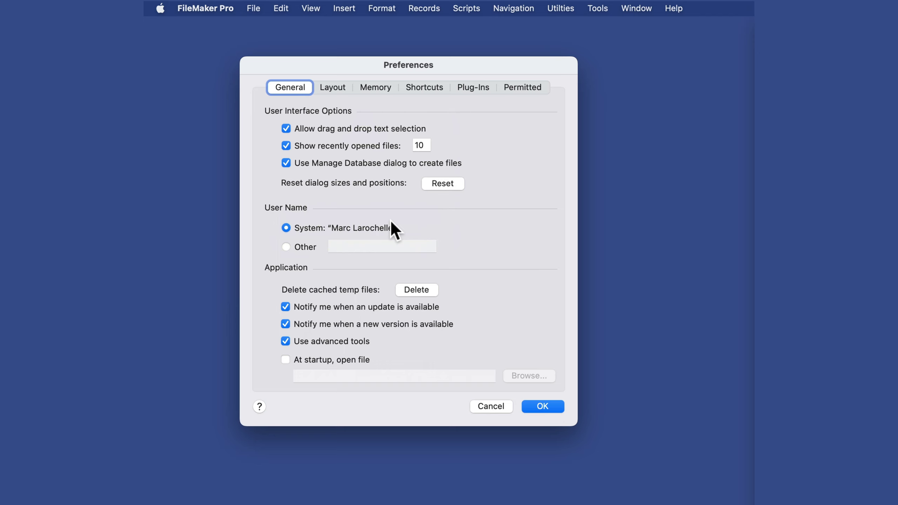
{"action": "left_click", "coordinate": [532, 405]}
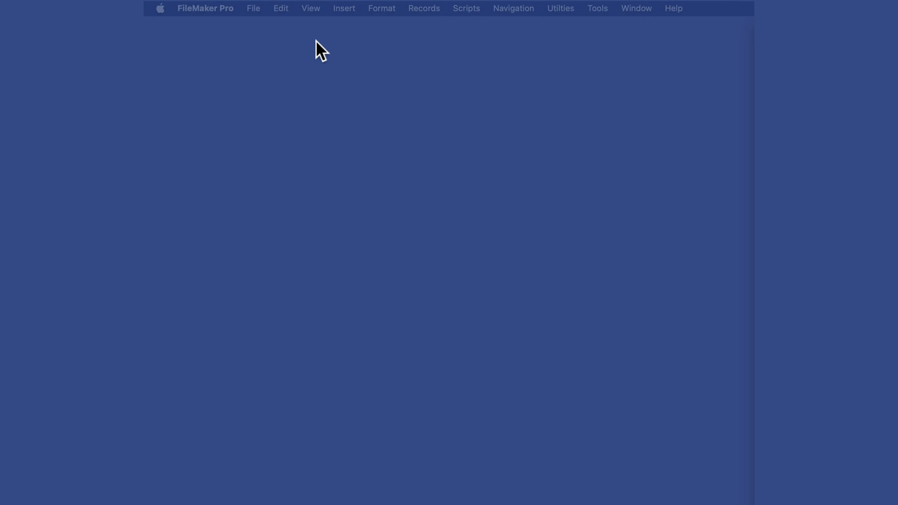
Reopen the recent file Test from the RAM Disk
{"action": "left_click", "coordinate": [253, 8]}
{"action": "mouse_move", "coordinate": [254, 65]}
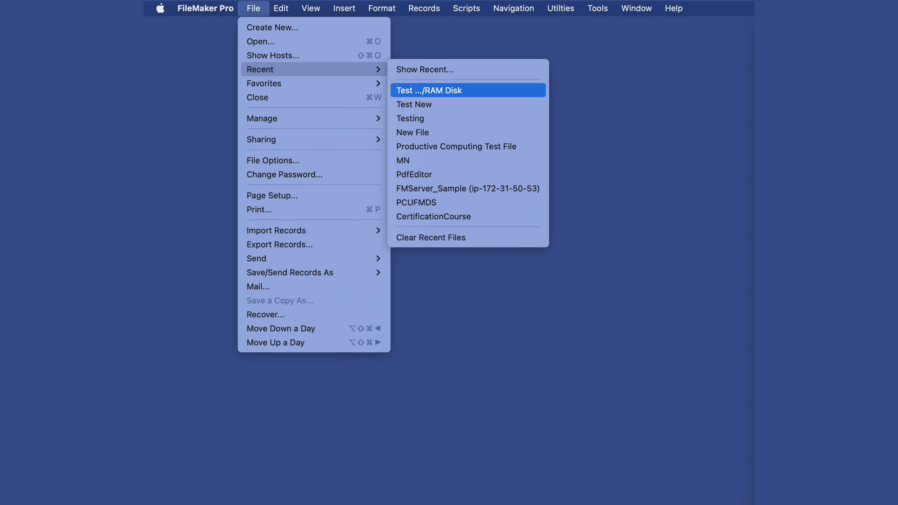
{"action": "key", "text": "Return"}
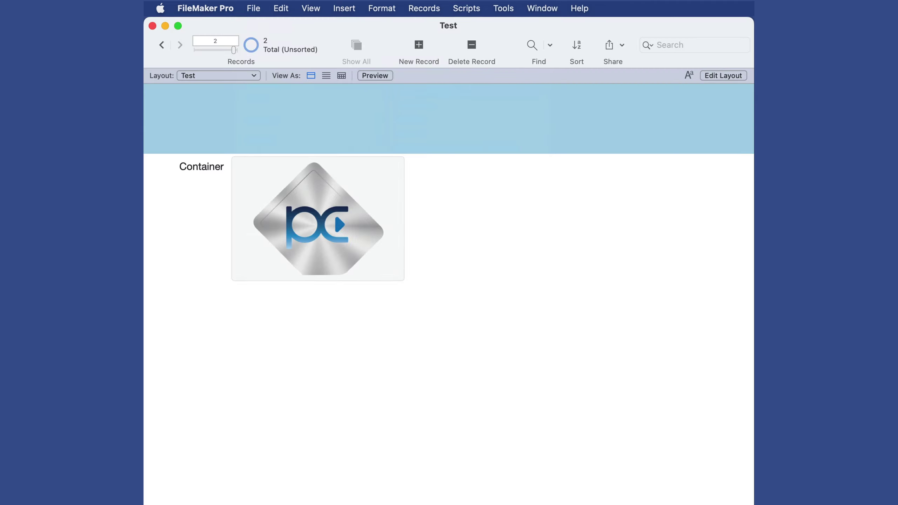
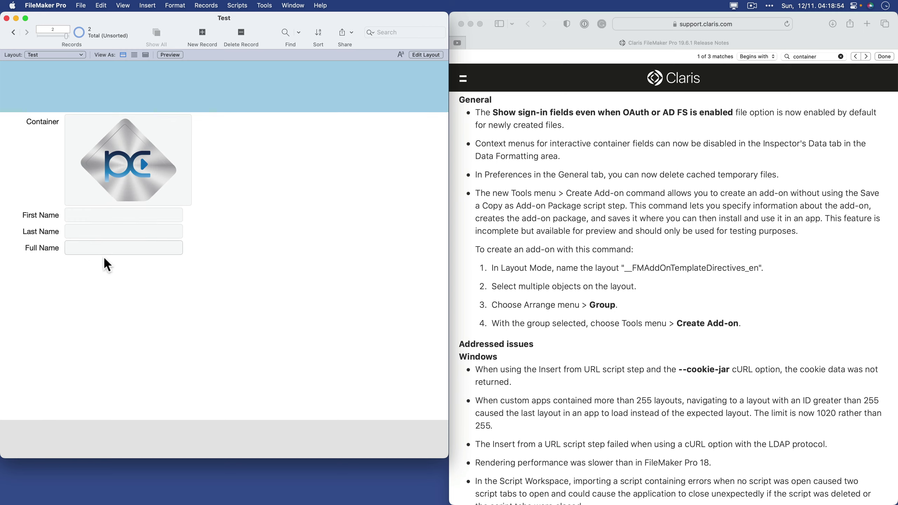
Move the First Name, Last Name and Full Name fields with their labels beside the Container field on the Test layout
{"action": "key", "text": "super+l"}
{"action": "left_click_drag", "start_coordinate": [405, 298], "coordinate": [445, 126]}
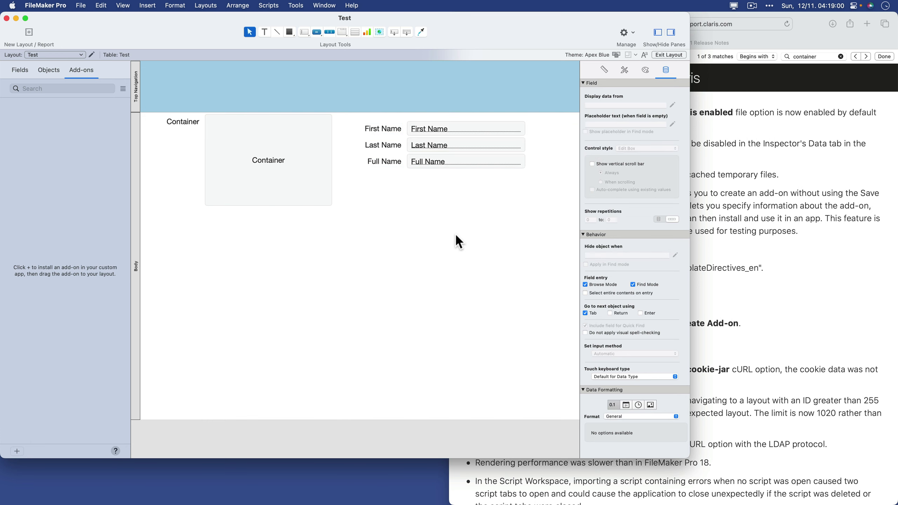
{"action": "key", "text": "super+b"}
Draw a button below the Full Name field, label it "Hello World" and set its action to Single Step
{"action": "key", "text": "super+l"}
{"action": "left_click", "coordinate": [317, 32]}
{"action": "left_click_drag", "start_coordinate": [388, 180], "coordinate": [499, 208]}
{"action": "type", "text": "H"}
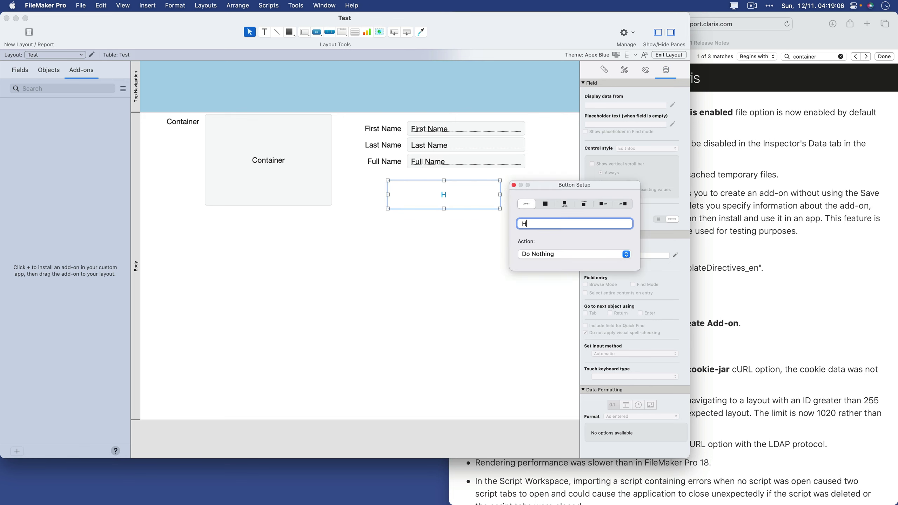
{"action": "type", "text": "ello World"}
{"action": "left_click", "coordinate": [577, 254]}
{"action": "left_click", "coordinate": [571, 271]}
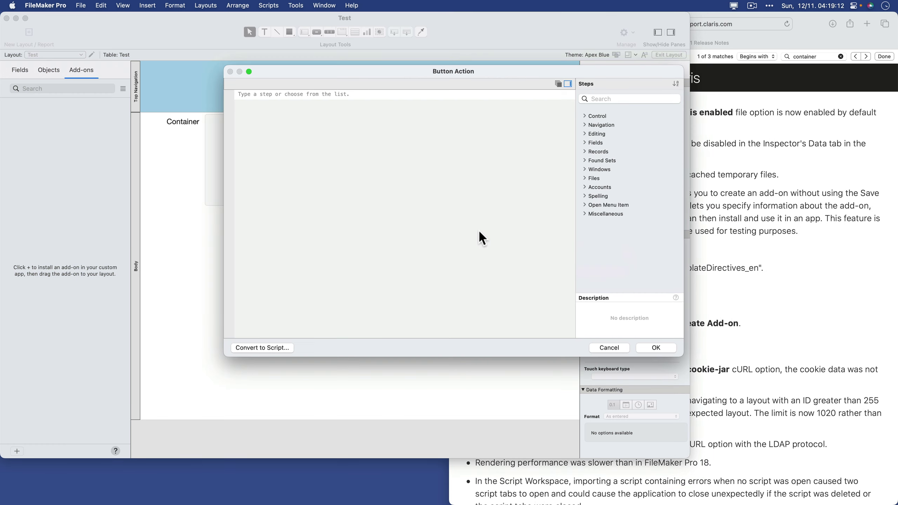
Add a Show Custom Dialog step to the button's action and open its options
{"action": "type", "text": "show cu"}
{"action": "key", "text": "Return"}
{"action": "key", "text": "Return"}
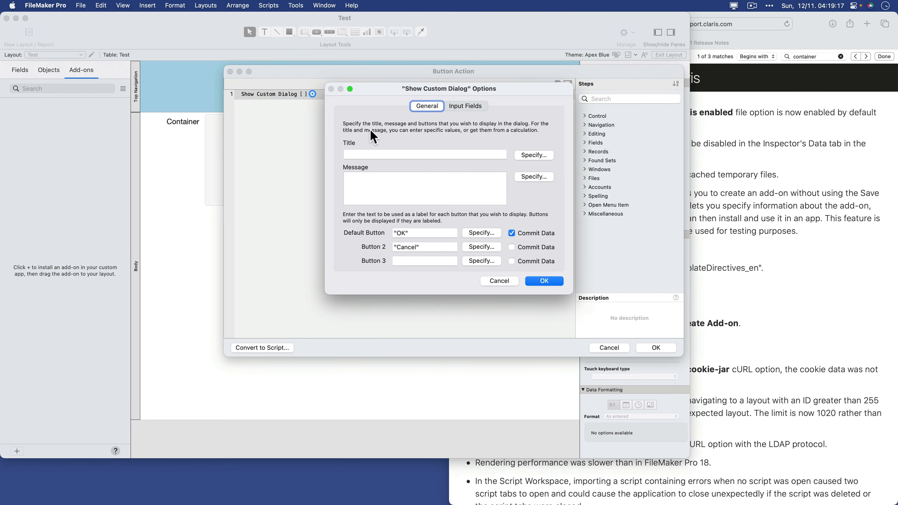
Set the custom dialog's message to "Your name is: " & Test::Full Name and clear the Button 2 label
{"action": "left_click", "coordinate": [390, 152]}
{"action": "key", "text": "Tab"}
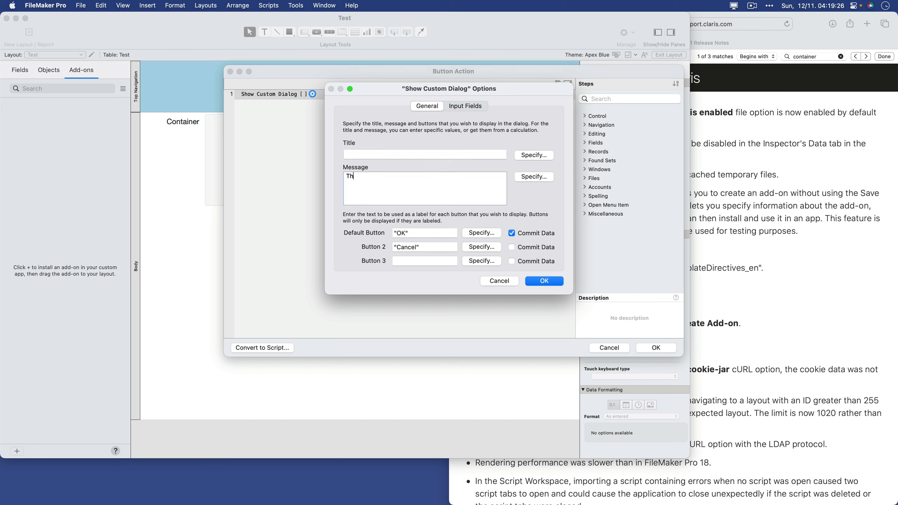
{"action": "type", "text": "Your name is: \" &"}
{"action": "key", "text": "super+Up"}
{"action": "type", "text": "\""}
{"action": "key", "text": "super+Down"}
{"action": "left_click", "coordinate": [537, 177]}
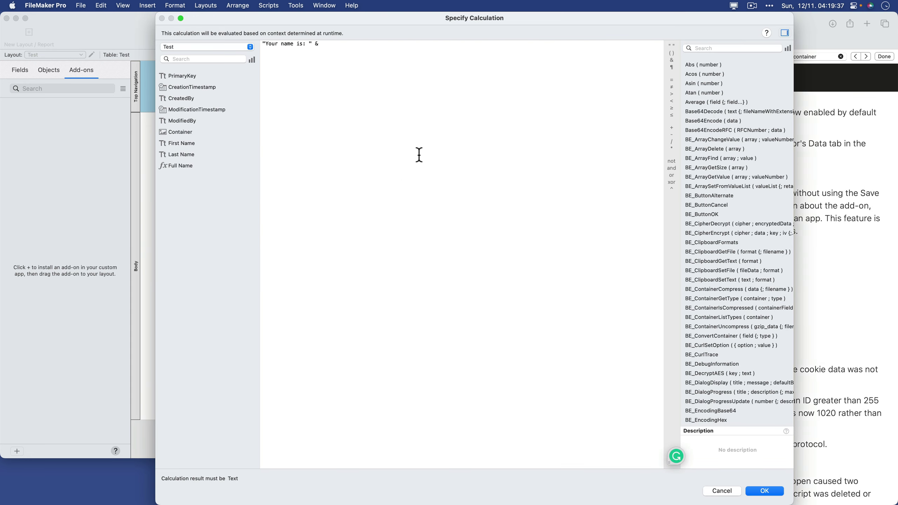
{"action": "type", "text": "Full"}
{"action": "key", "text": "Return"}
{"action": "key", "text": "Return"}
{"action": "left_click", "coordinate": [428, 246]}
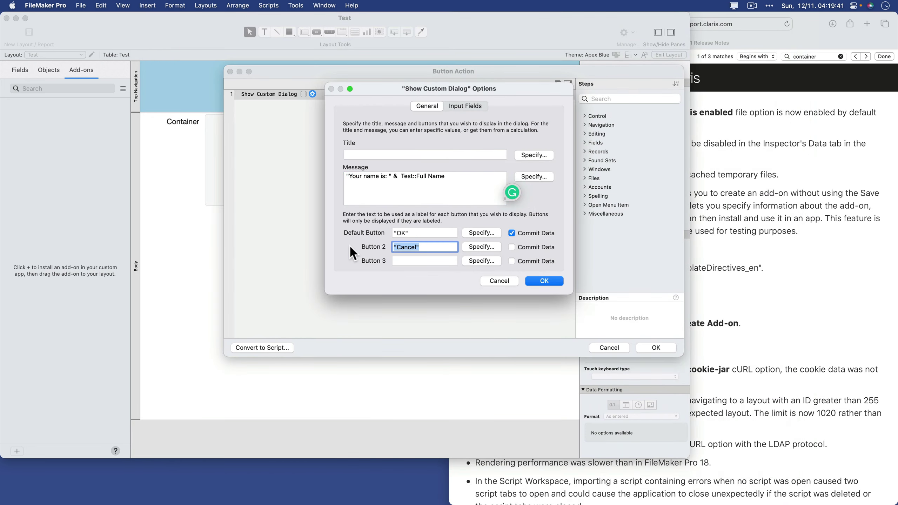
{"action": "key", "text": "BackSpace"}
Show input field #1 for Test::First Name and input field #2 for Test::Last Name in the custom dialog
{"action": "left_click", "coordinate": [465, 106]}
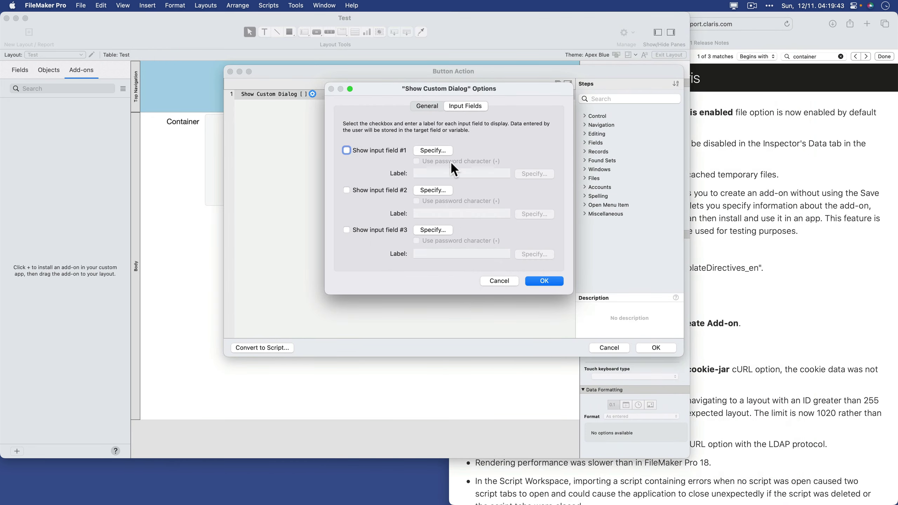
{"action": "left_click", "coordinate": [428, 151]}
{"action": "left_click", "coordinate": [411, 200]}
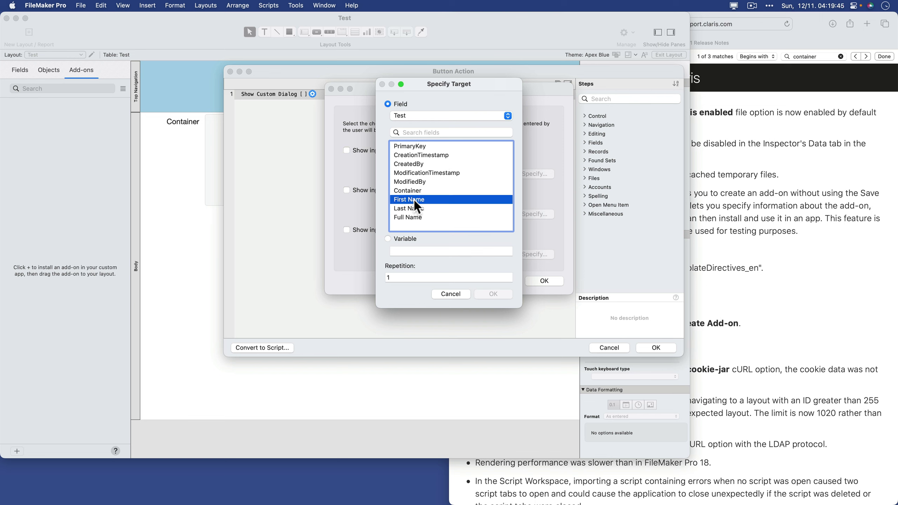
{"action": "key", "text": "Return"}
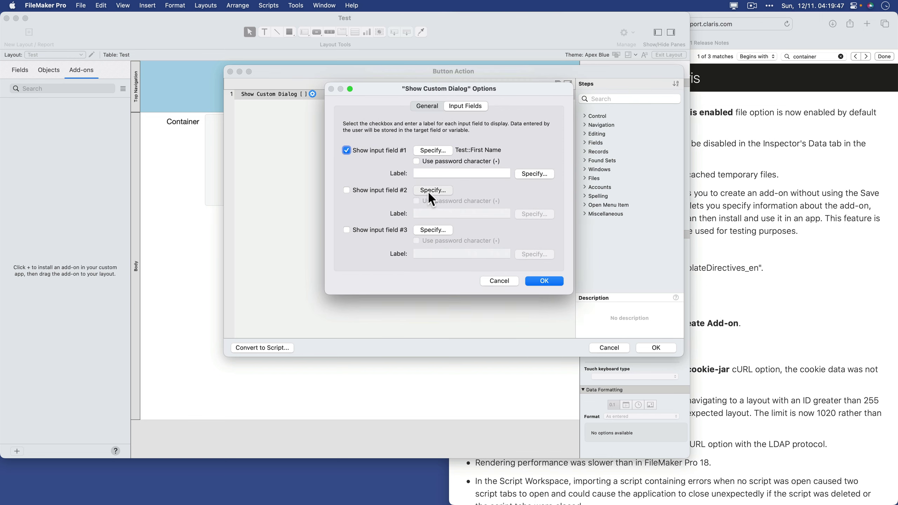
{"action": "left_click", "coordinate": [429, 190]}
{"action": "double_click", "coordinate": [414, 208]}
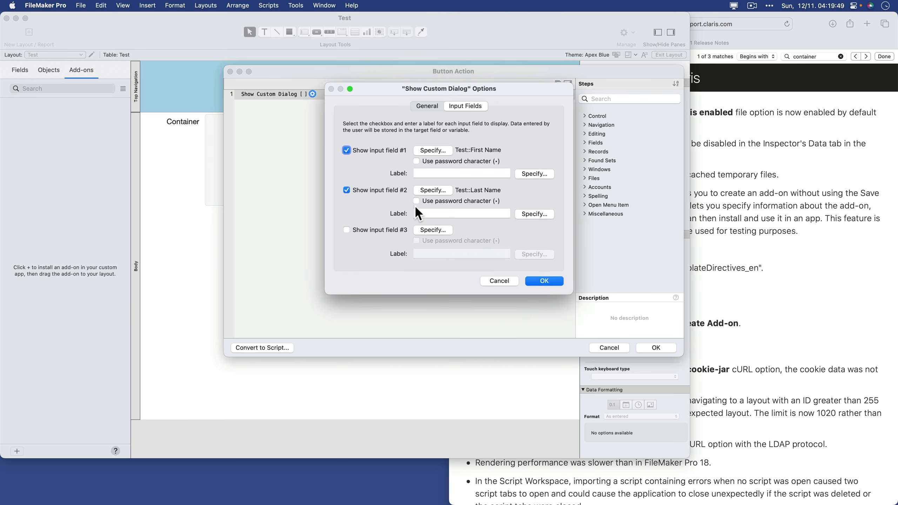
{"action": "left_click", "coordinate": [544, 281]}
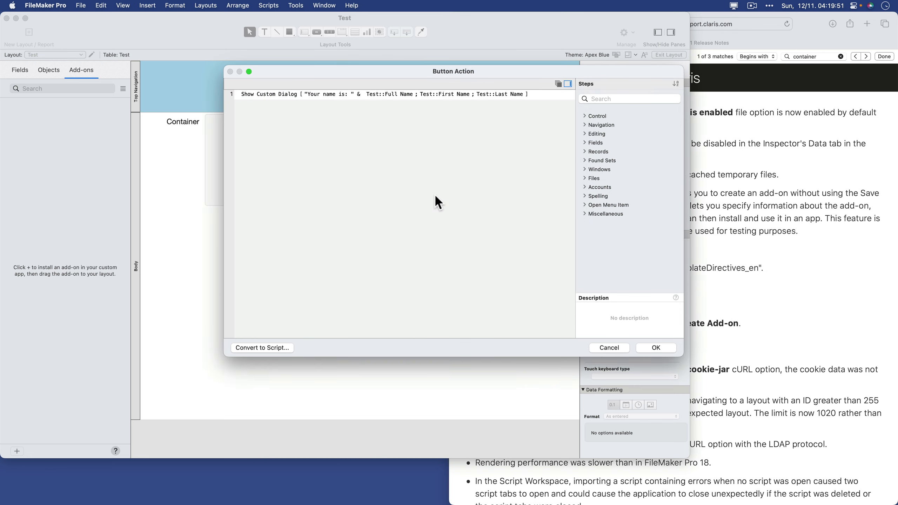
Accept the Hello World button's action and return the Test layout to Browse mode
{"action": "left_click", "coordinate": [655, 345]}
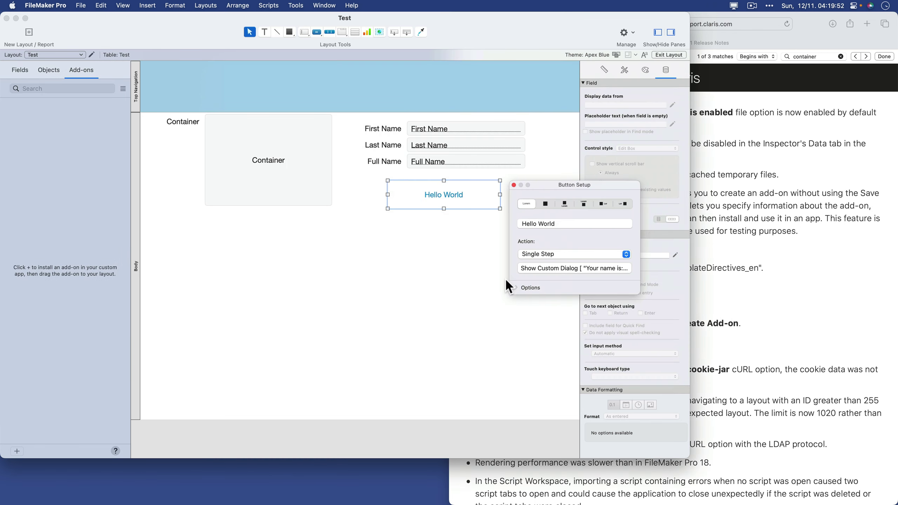
{"action": "left_click", "coordinate": [434, 271]}
{"action": "key", "text": "super+b"}
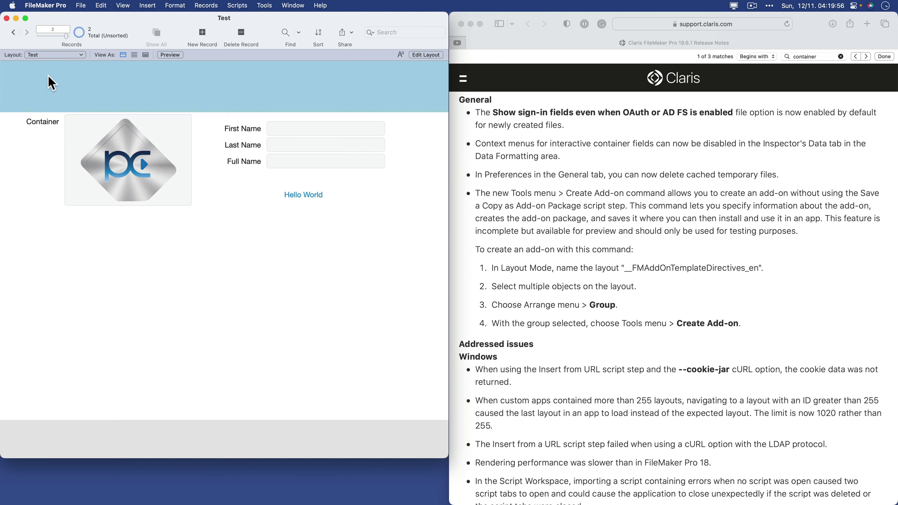
Go to the first record and fill in the person's first and last name
{"action": "key", "text": "ctrl+Up"}
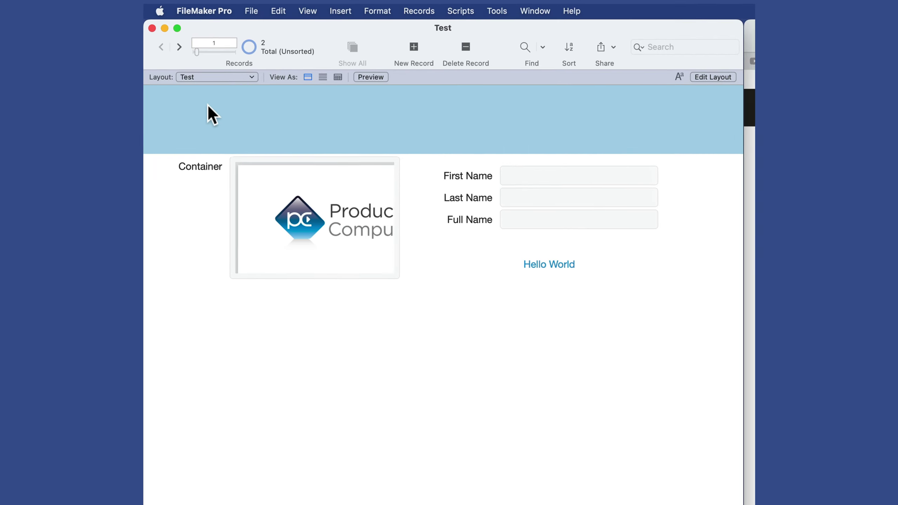
{"action": "left_click", "coordinate": [309, 128]}
{"action": "type", "text": "Sam"}
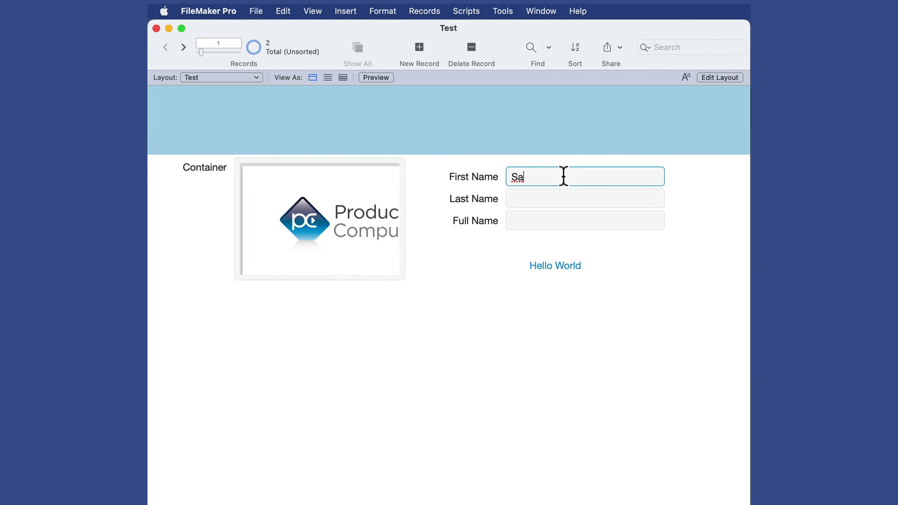
{"action": "key", "text": "Tab"}
{"action": "type", "text": "Jones"}
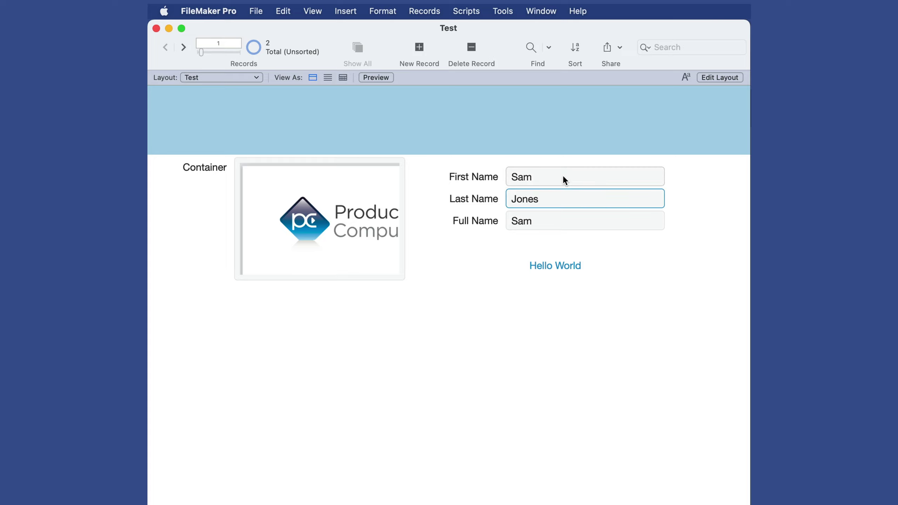
Go to the second record and fill in a different person's first and last name
{"action": "key", "text": "ctrl+Down"}
{"action": "left_click", "coordinate": [563, 176]}
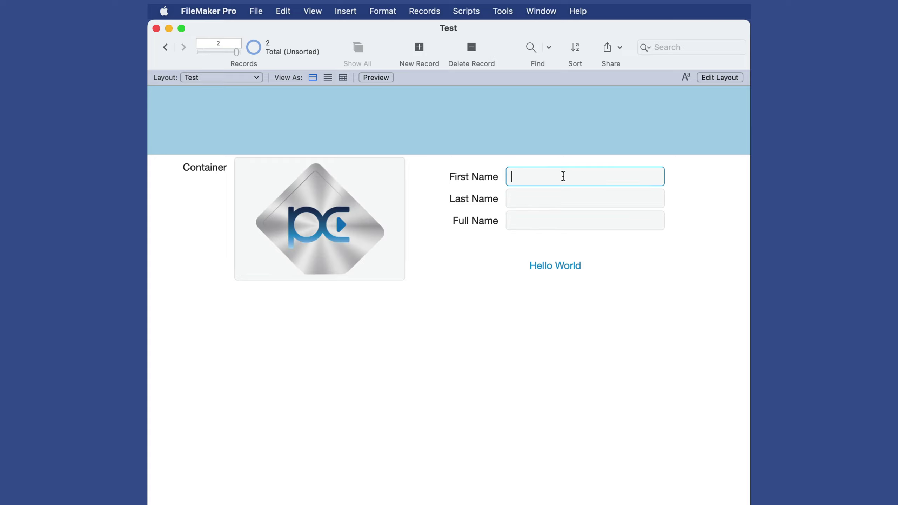
{"action": "type", "text": "Sally"}
{"action": "key", "text": "Tab"}
{"action": "type", "text": "Smith"}
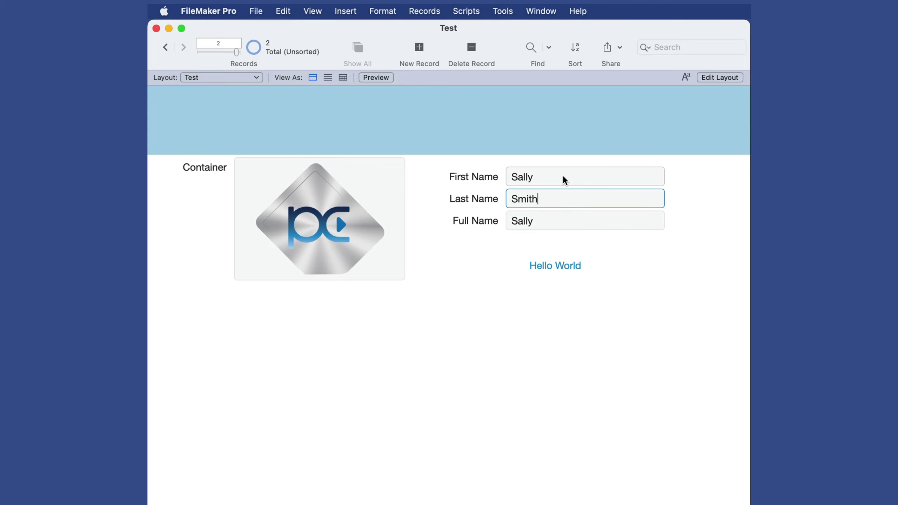
Apply the Primary style to the Hello World button, narrow it to about 219 pt and move it beneath the name fields
{"action": "key", "text": "super+l"}
{"action": "left_click", "coordinate": [688, 269]}
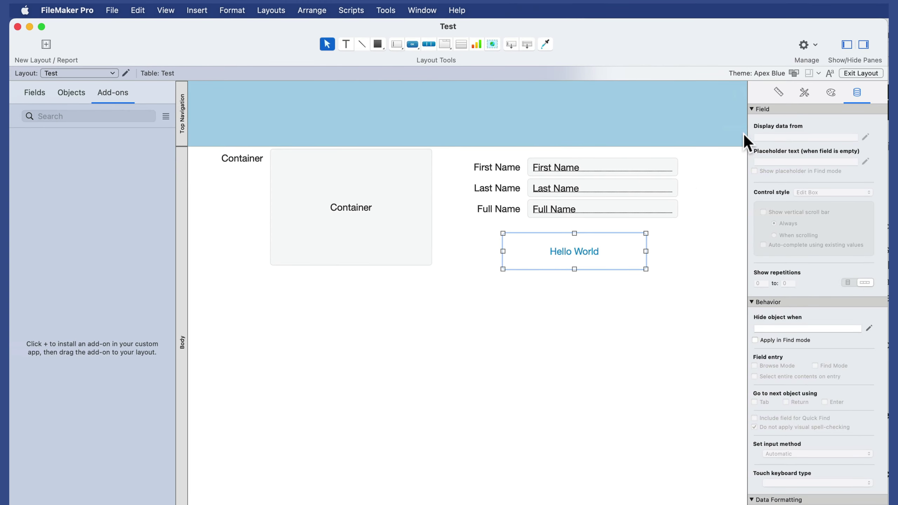
{"action": "left_click", "coordinate": [806, 93]}
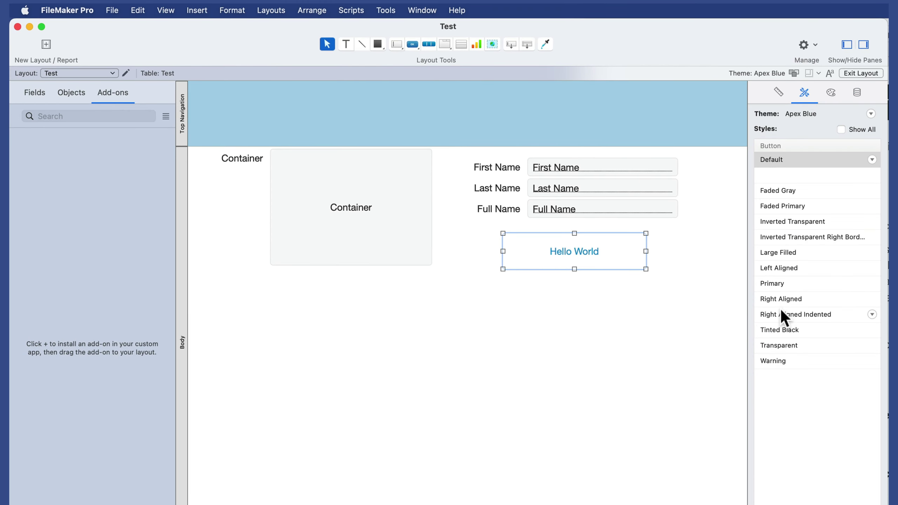
{"action": "left_click", "coordinate": [777, 283]}
{"action": "left_click_drag", "start_coordinate": [646, 268], "coordinate": [630, 268]}
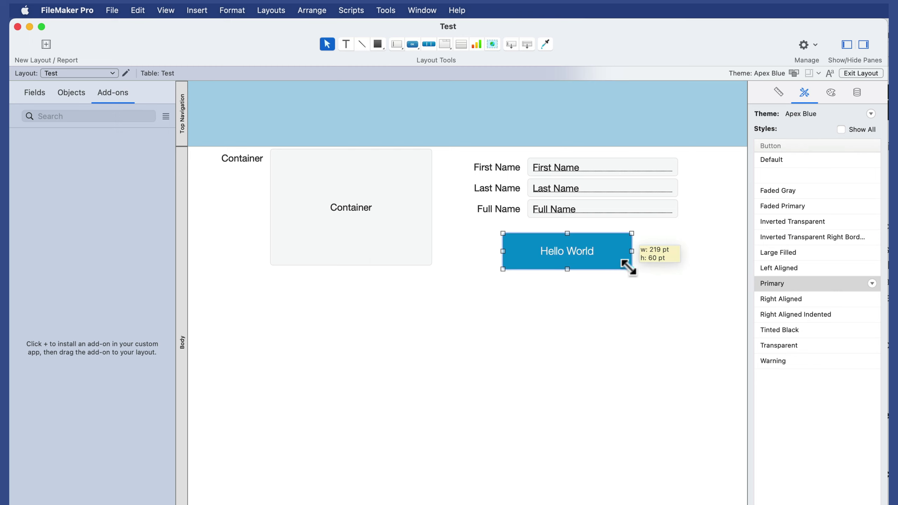
{"action": "left_click_drag", "start_coordinate": [569, 250], "coordinate": [600, 250]}
{"action": "key", "text": "super+b"}
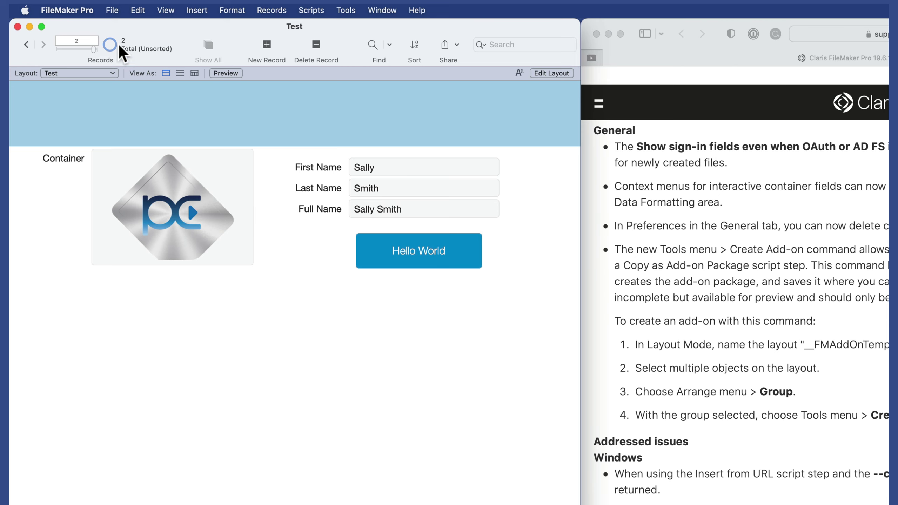
{"action": "key", "text": "super+l"}
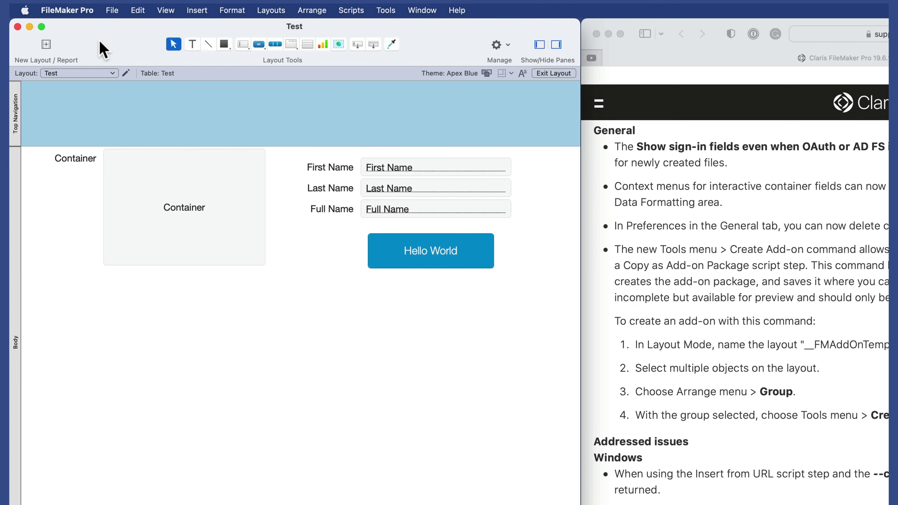
{"action": "left_click", "coordinate": [95, 73]}
{"action": "left_click", "coordinate": [93, 72]}
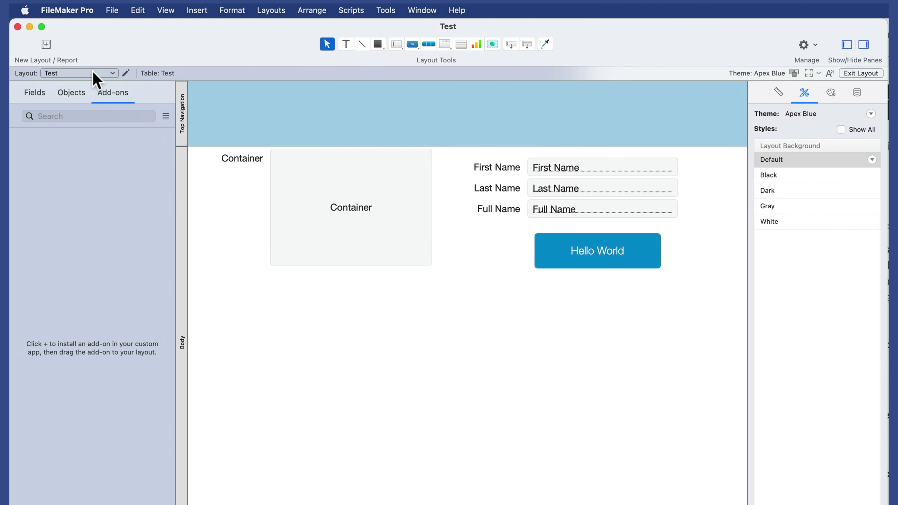
{"action": "key", "text": "super+b"}
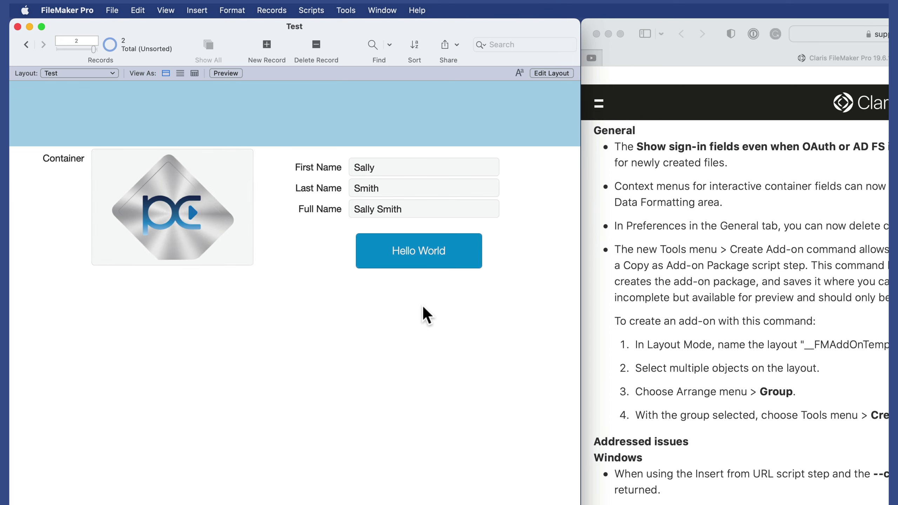
Select the container, all name fields, their labels and the Hello World button in Layout mode and group them
{"action": "key", "text": "super+l"}
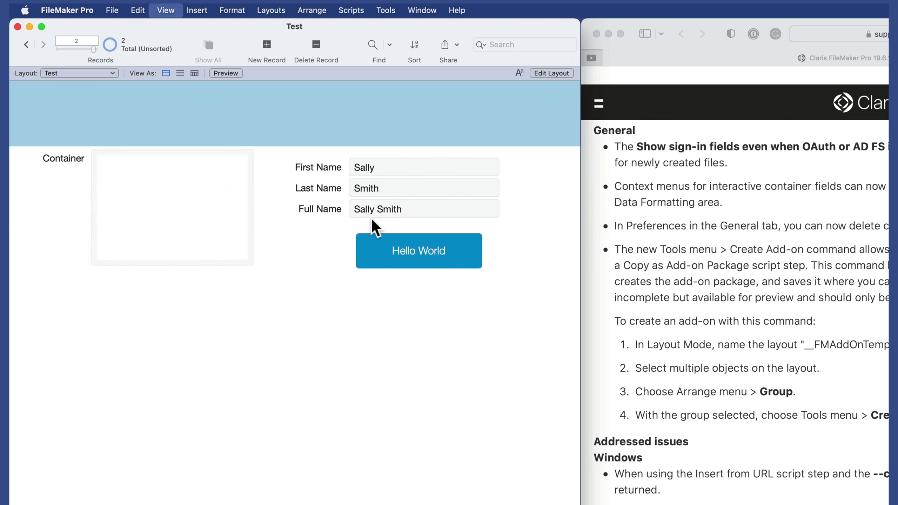
{"action": "left_click_drag", "start_coordinate": [656, 353], "coordinate": [209, 120]}
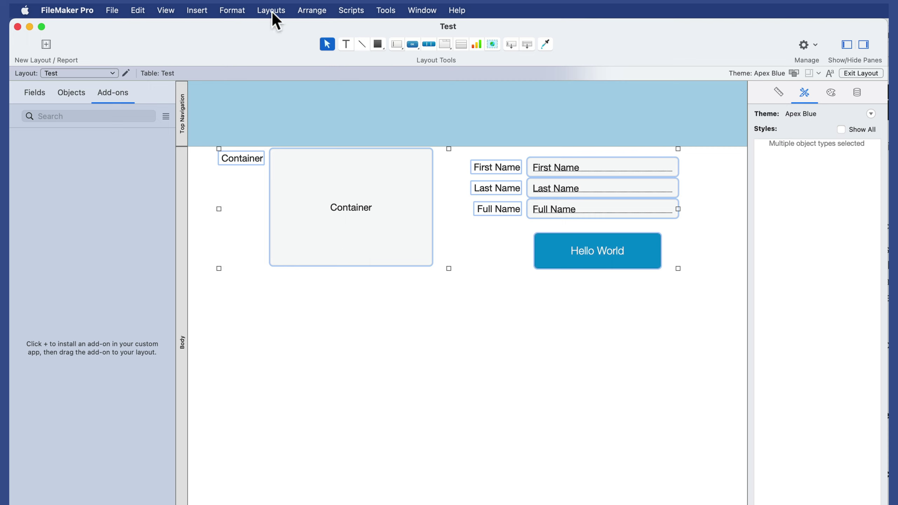
{"action": "left_click", "coordinate": [311, 9]}
{"action": "left_click", "coordinate": [326, 29]}
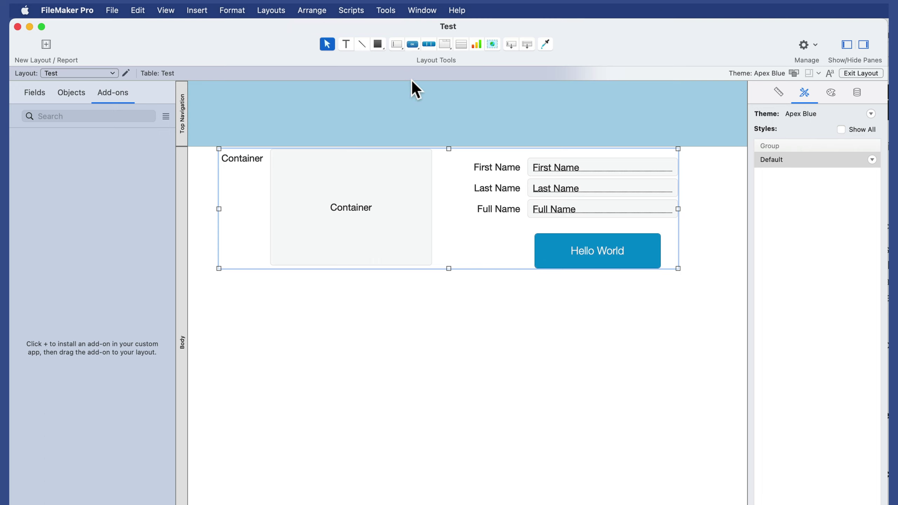
Start an add-on from the group with title Test, description Test Description and category Testing
{"action": "left_click", "coordinate": [386, 10]}
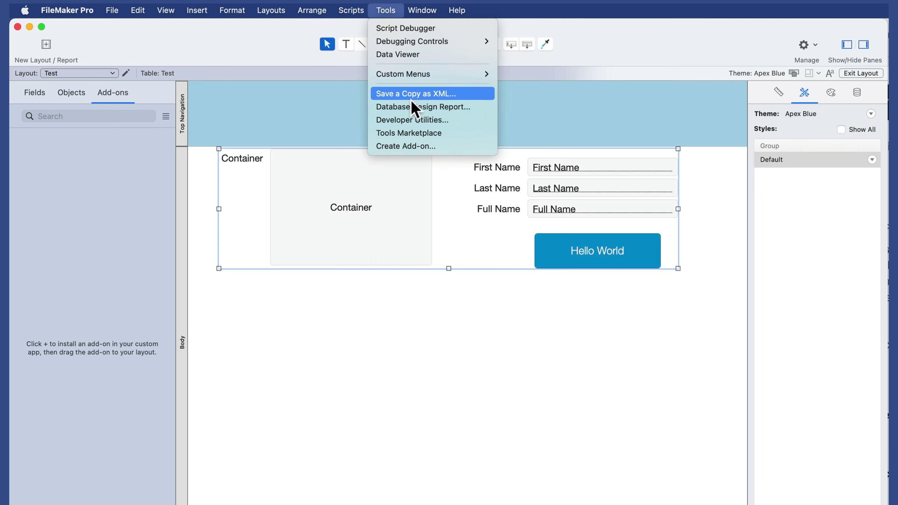
{"action": "left_click", "coordinate": [415, 152]}
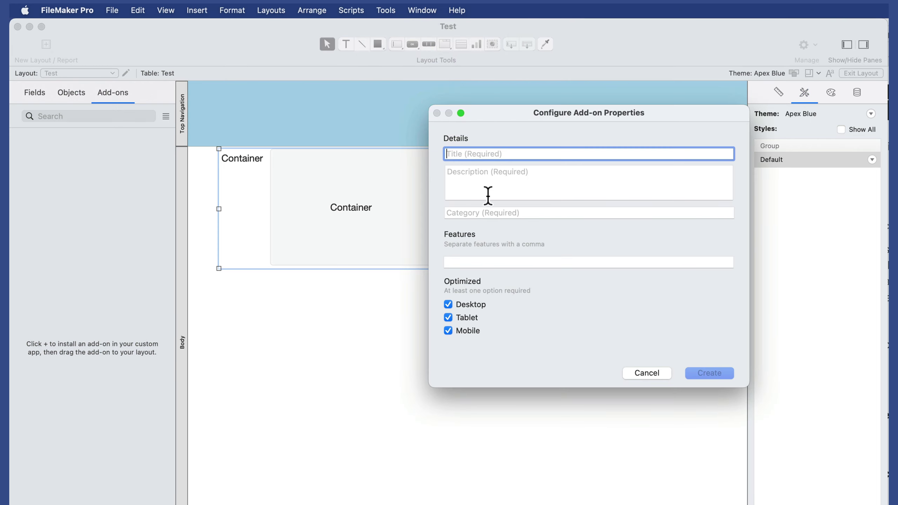
{"action": "type", "text": "Test"}
{"action": "key", "text": "Tab"}
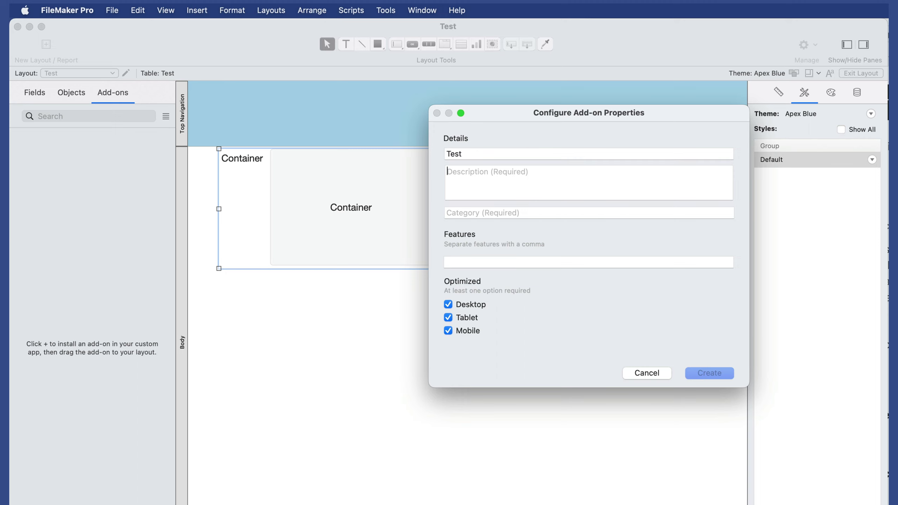
{"action": "type", "text": "Test Description"}
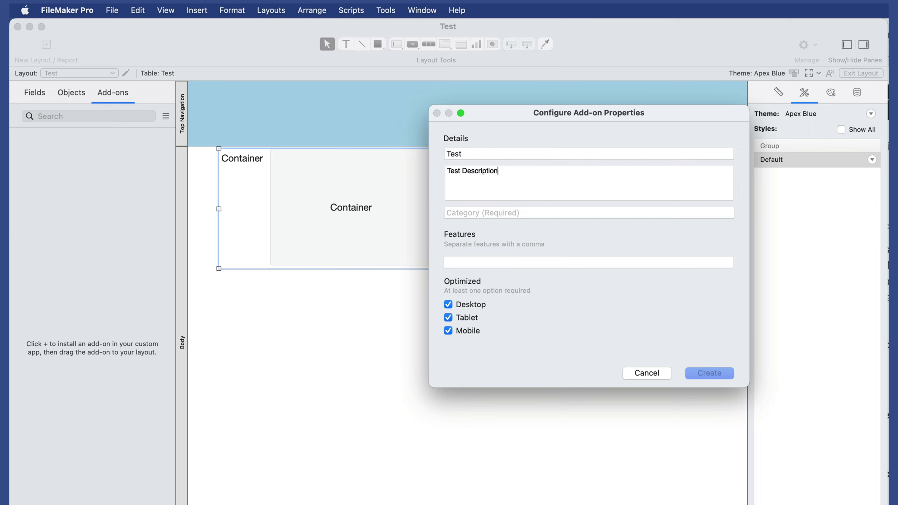
{"action": "key", "text": "Tab"}
{"action": "type", "text": "Testing"}
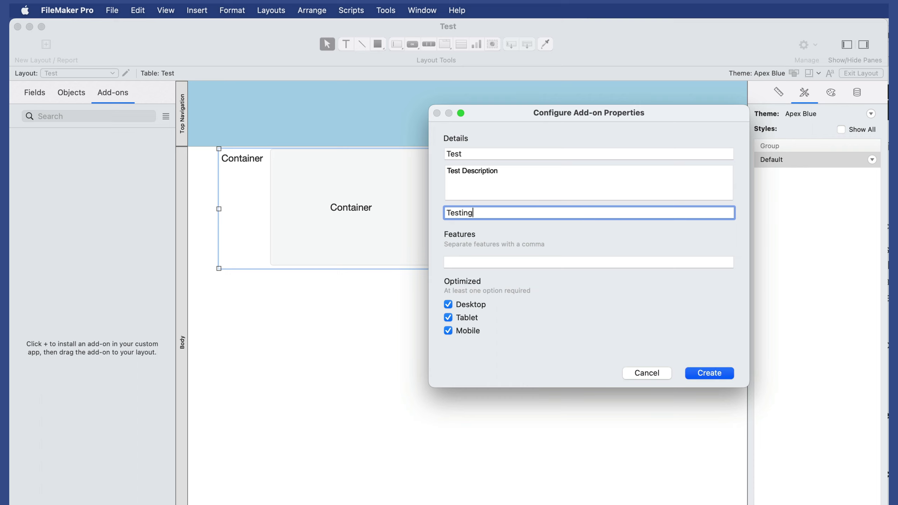
List Container, Button and Custom Dialog as the add-on's features and create the add-on
{"action": "key", "text": "Tab"}
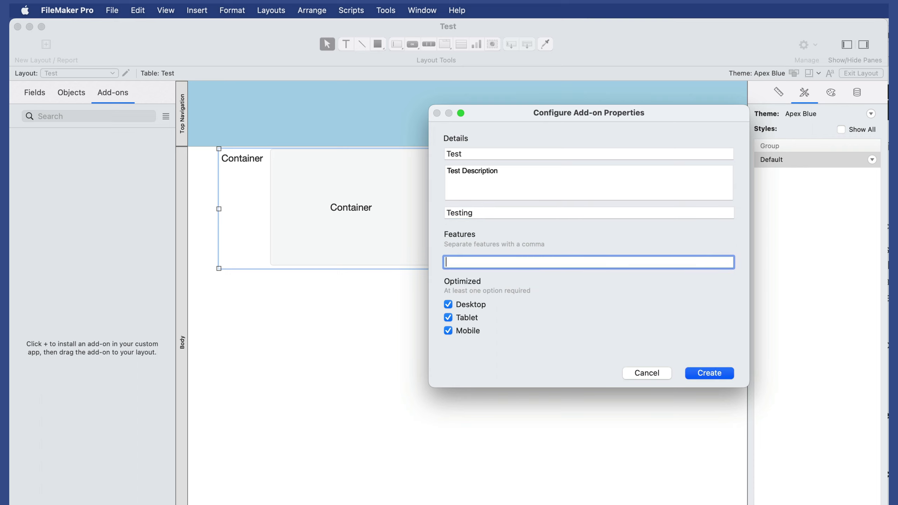
{"action": "type", "text": "Container"}
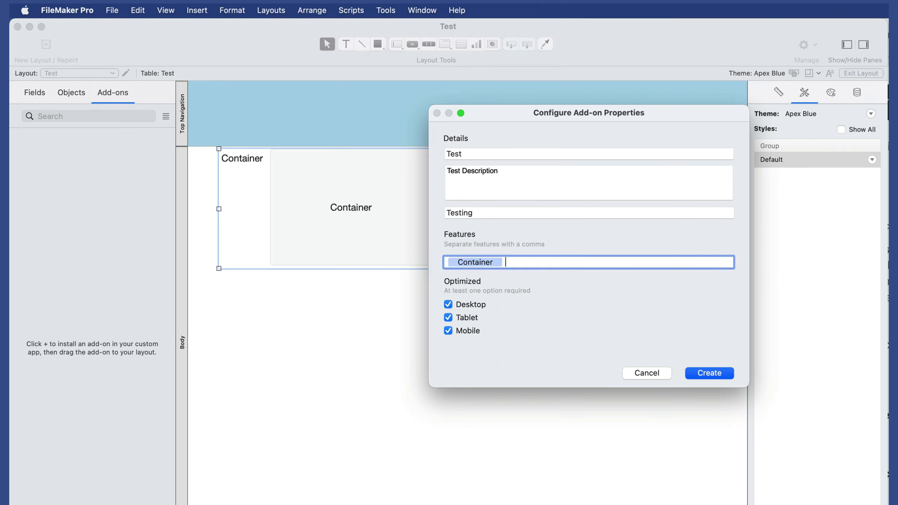
{"action": "type", "text": ",Button,Custo"}
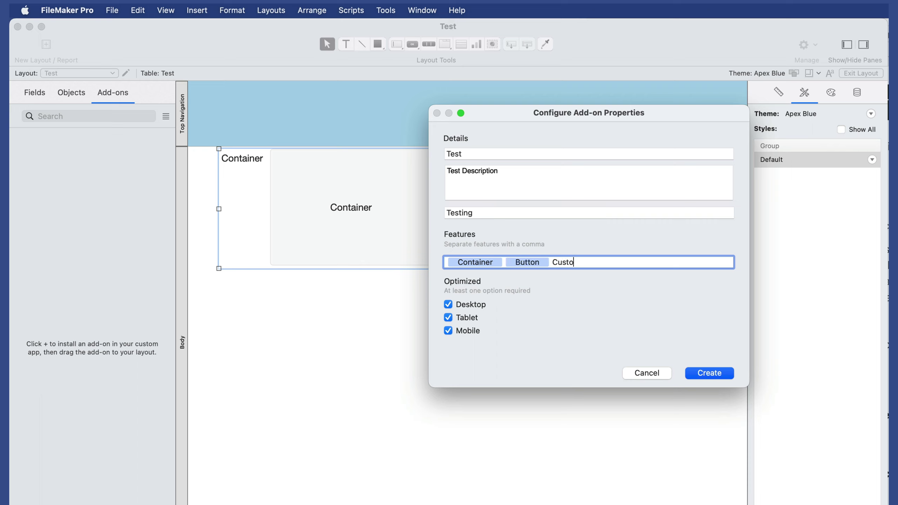
{"action": "type", "text": "m Dialog"}
{"action": "key", "text": "Tab"}
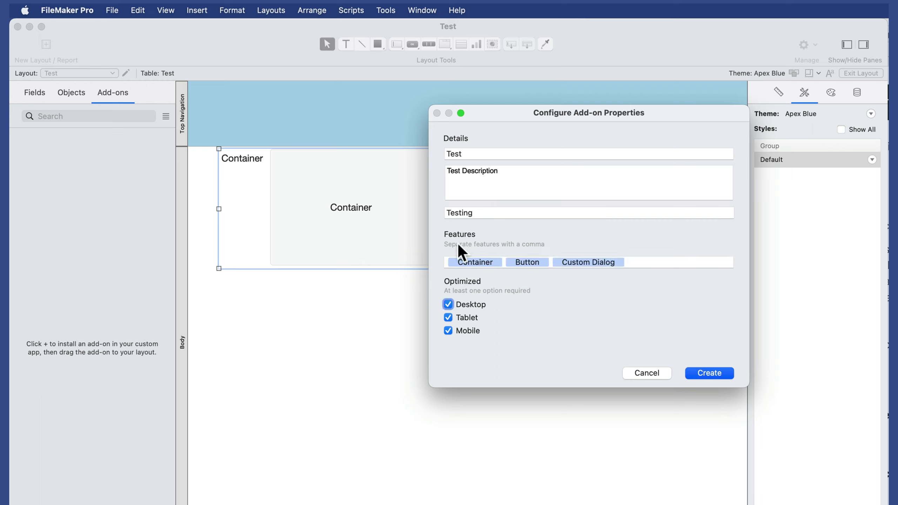
{"action": "left_click", "coordinate": [466, 316]}
{"action": "left_click", "coordinate": [695, 375]}
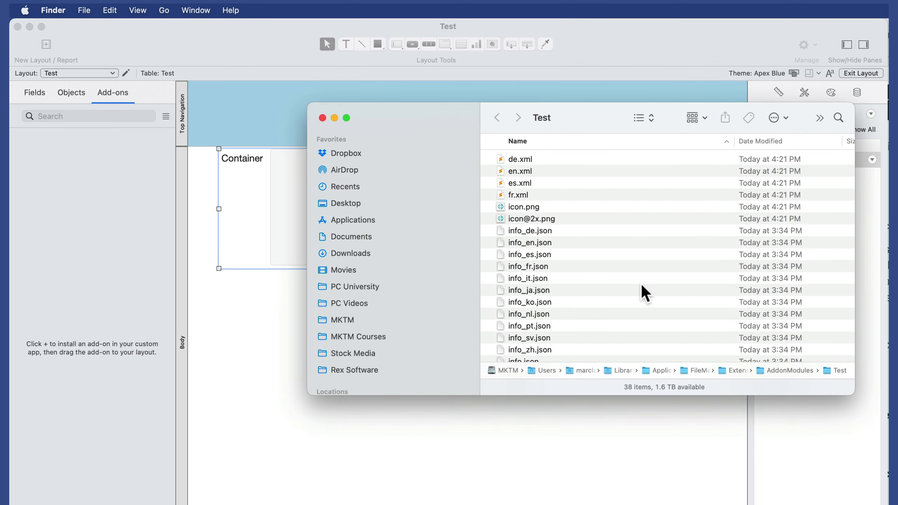
Examine the Test package folder and the Test.fmaddon file inside AddonModules in Finder, and close the Finder window
{"action": "right_click", "coordinate": [554, 116]}
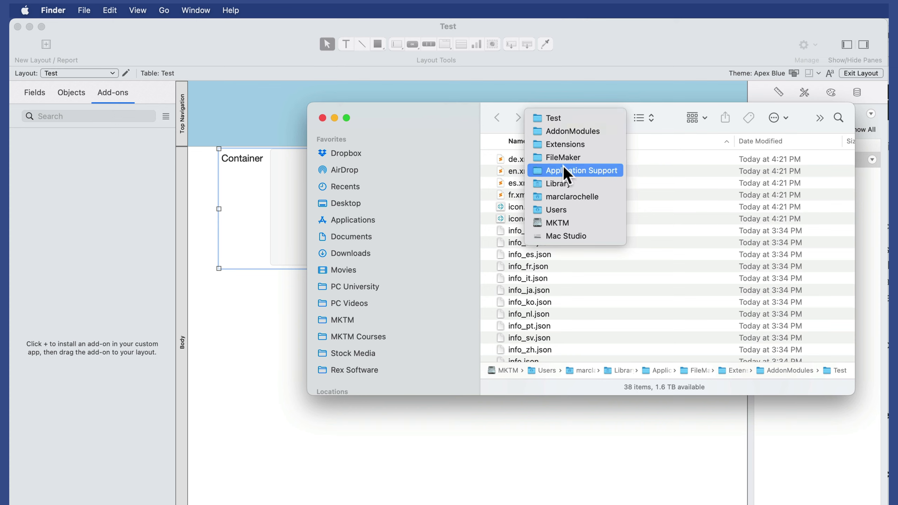
{"action": "left_click", "coordinate": [575, 122]}
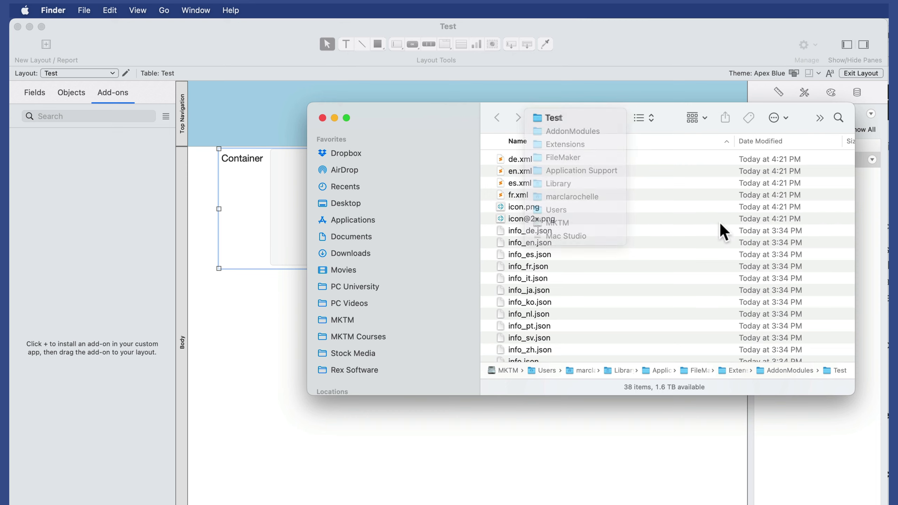
{"action": "key", "text": "super+Up"}
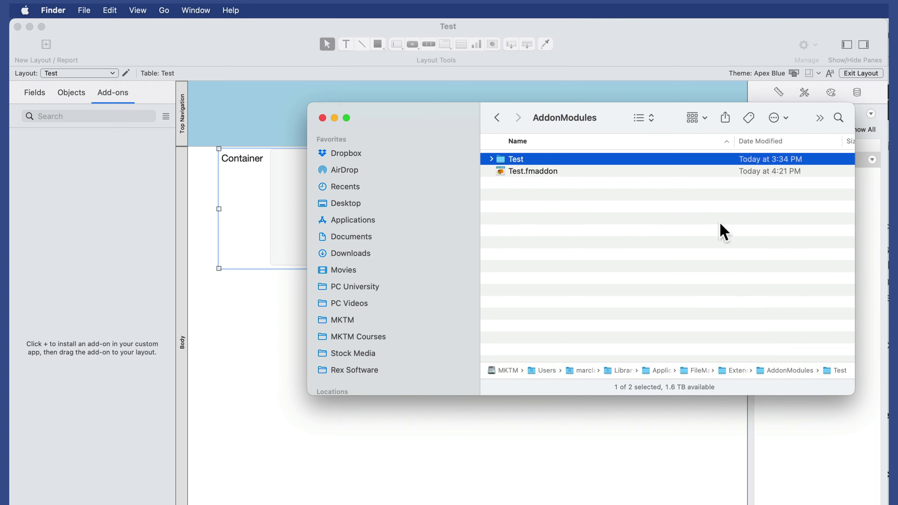
{"action": "left_click", "coordinate": [491, 158]}
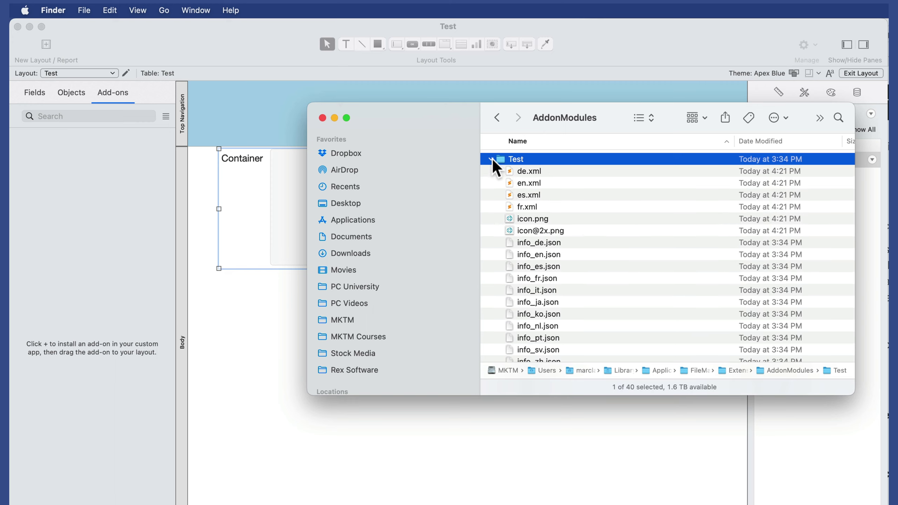
{"action": "left_click", "coordinate": [492, 160]}
{"action": "left_click", "coordinate": [567, 174]}
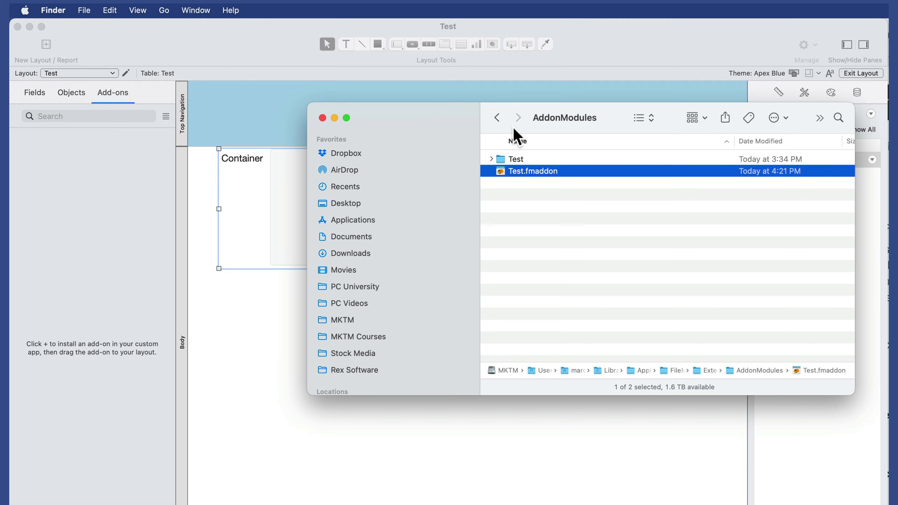
{"action": "left_click", "coordinate": [527, 194]}
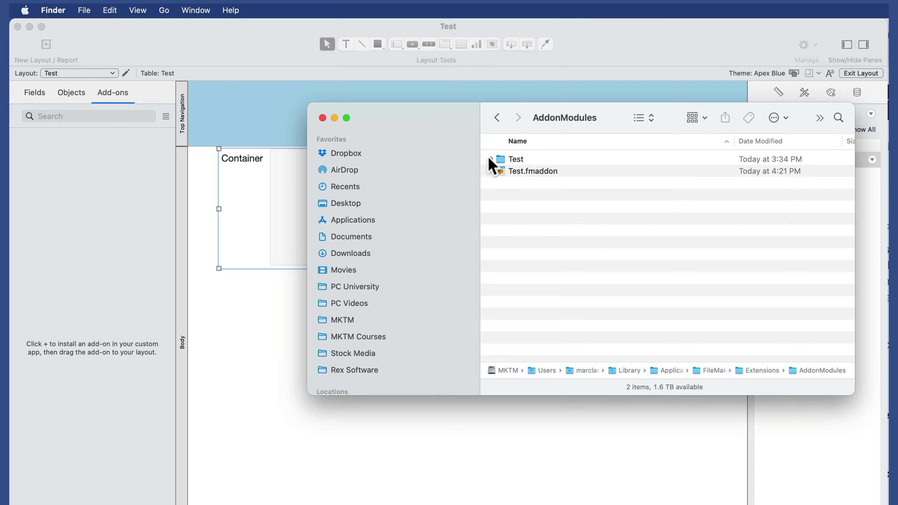
{"action": "left_click", "coordinate": [323, 118]}
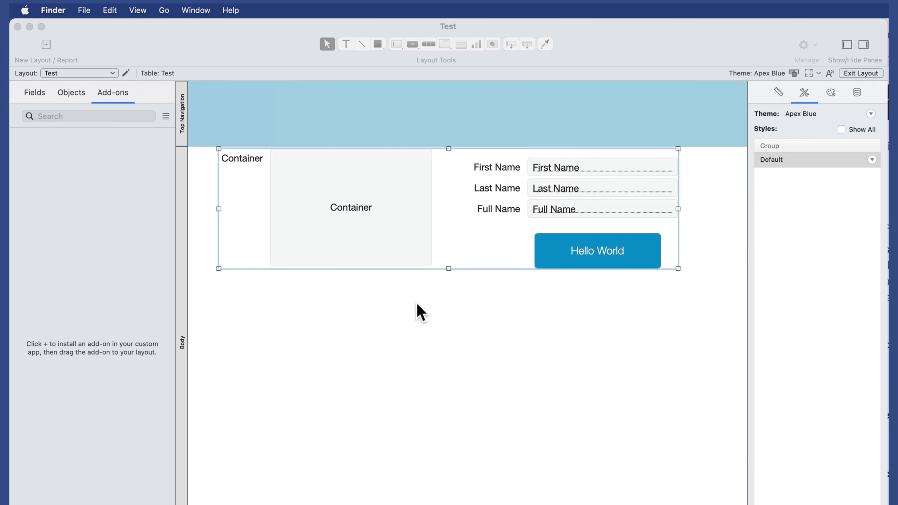
Switch back to FileMaker Pro in Browse mode and create a blank file named Testing Final.fmp12 on the RAM Disk
{"action": "left_click", "coordinate": [422, 310]}
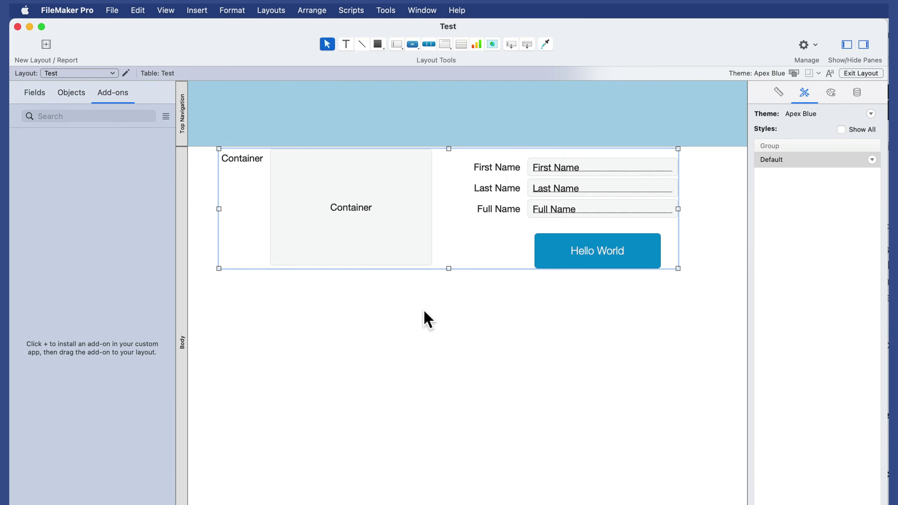
{"action": "key", "text": "super+b"}
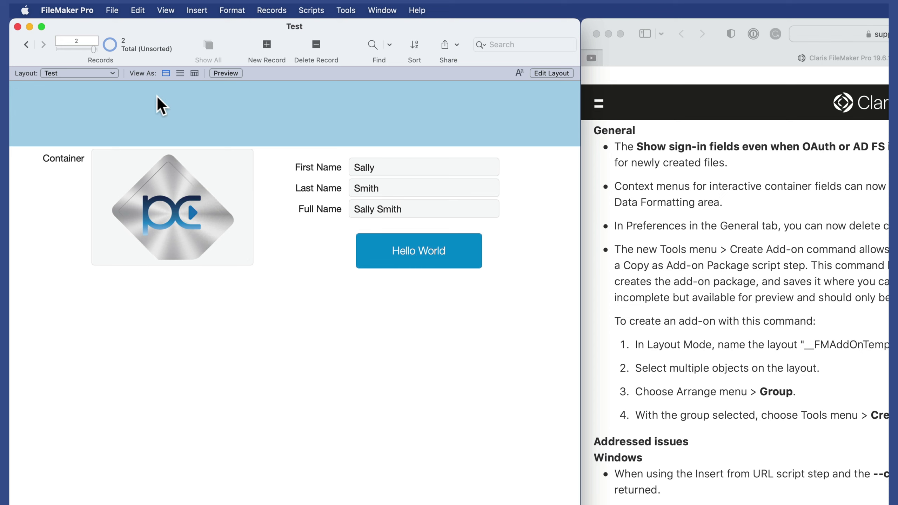
{"action": "left_click", "coordinate": [120, 9]}
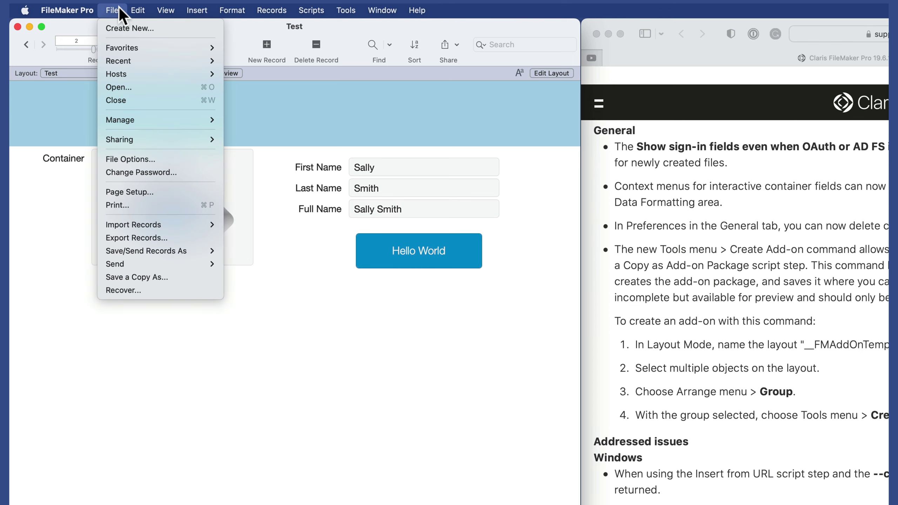
{"action": "left_click", "coordinate": [121, 28]}
{"action": "double_click", "coordinate": [454, 369]}
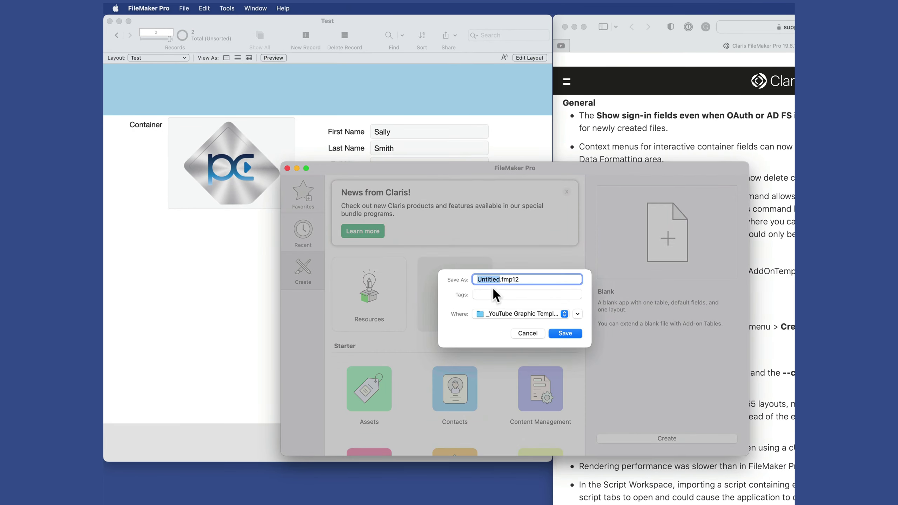
{"action": "type", "text": "Testing Final"}
{"action": "left_click", "coordinate": [494, 316]}
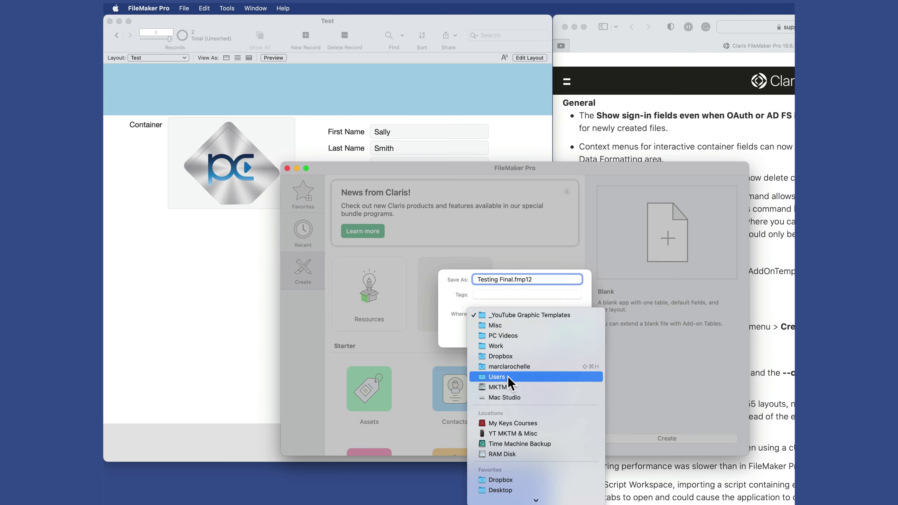
{"action": "left_click", "coordinate": [506, 453]}
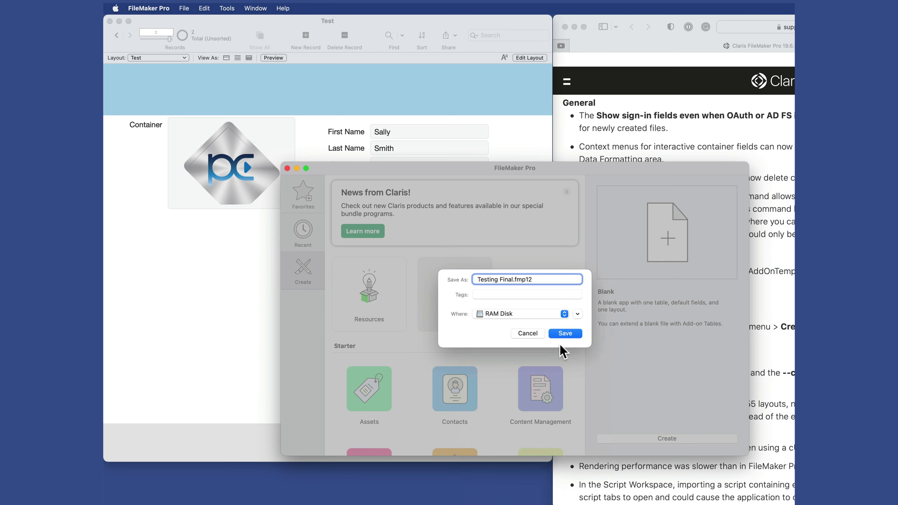
{"action": "left_click", "coordinate": [565, 334]}
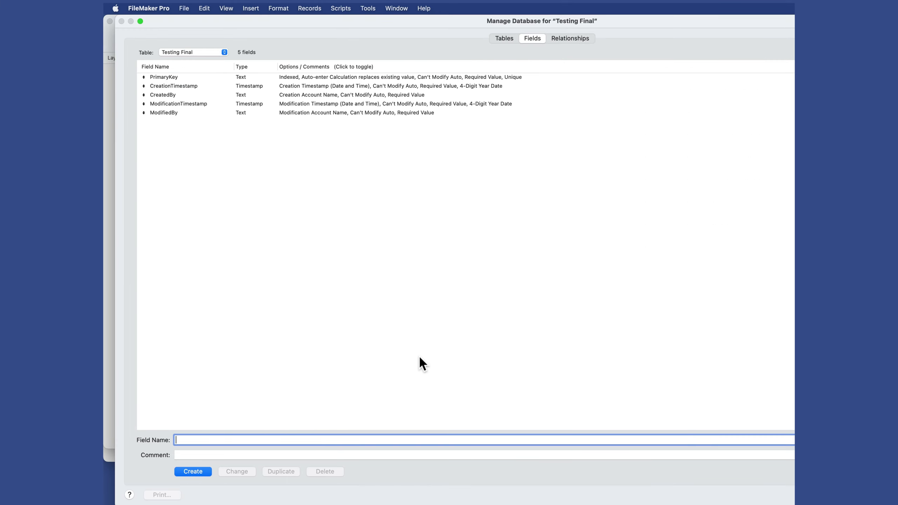
Add three text fields named a, b and c to the Testing Final table and close the database definition
{"action": "type", "text": "a"}
{"action": "key", "text": "Return"}
{"action": "type", "text": "b"}
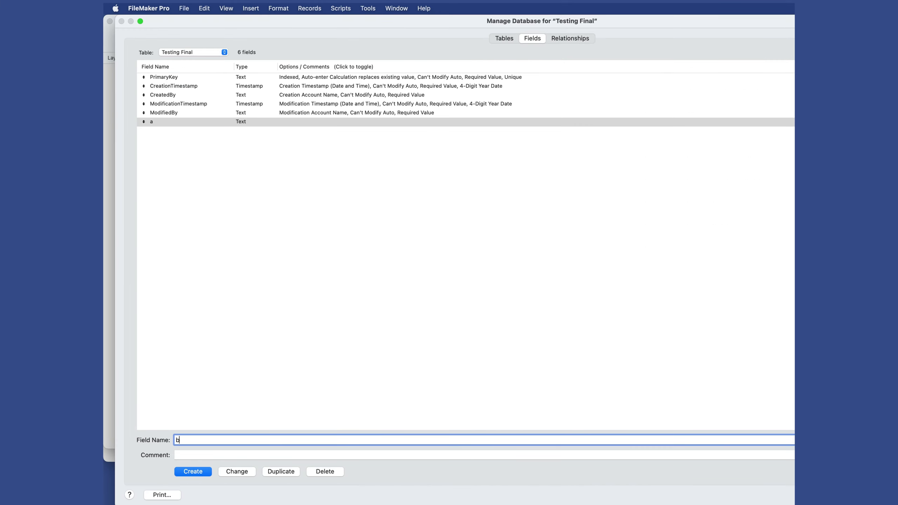
{"action": "key", "text": "Return"}
{"action": "type", "text": "c"}
{"action": "key", "text": "Return"}
{"action": "key", "text": "Return"}
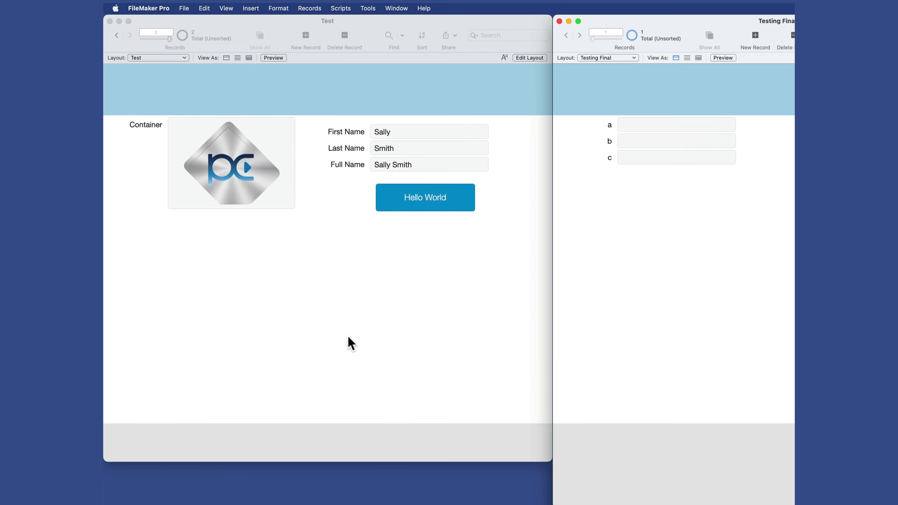
{"action": "left_click", "coordinate": [730, 285]}
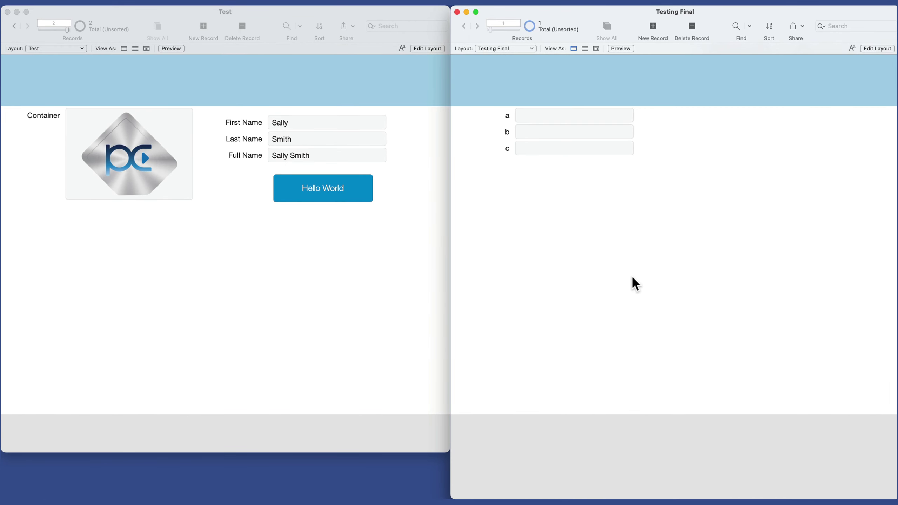
Check Testing Final's layout list, tables and relationships graph before any add-on is installed, and return to Browse mode without changes
{"action": "key", "text": "super+l"}
{"action": "left_click", "coordinate": [258, 49]}
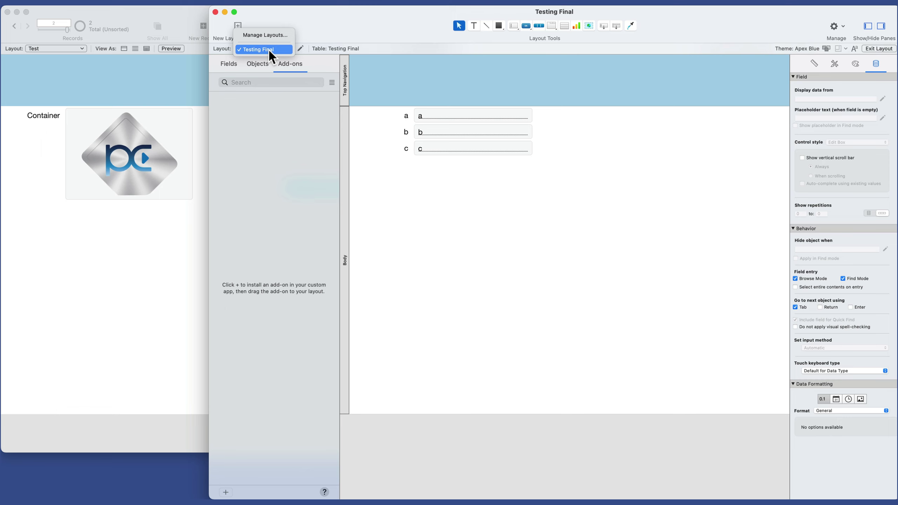
{"action": "left_click", "coordinate": [455, 170]}
{"action": "key", "text": "super+shift+d"}
{"action": "left_click", "coordinate": [402, 29]}
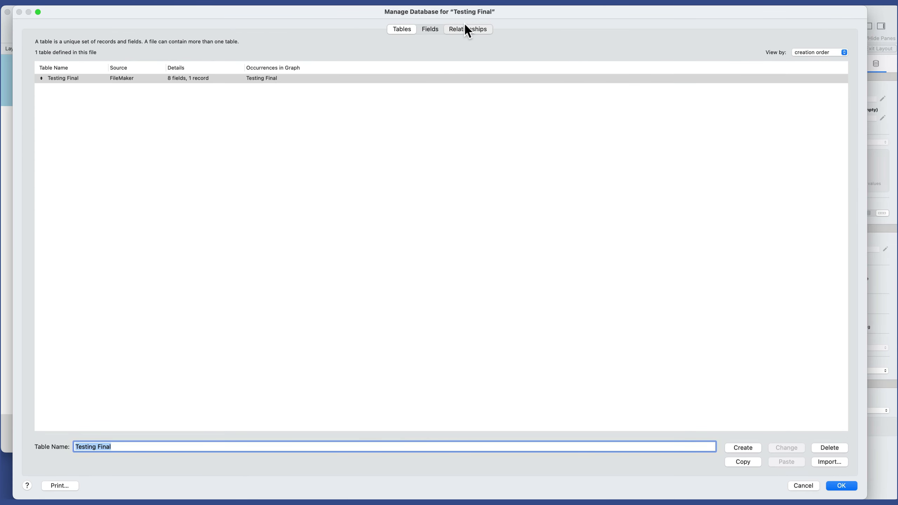
{"action": "left_click", "coordinate": [464, 23]}
{"action": "key", "text": "Escape"}
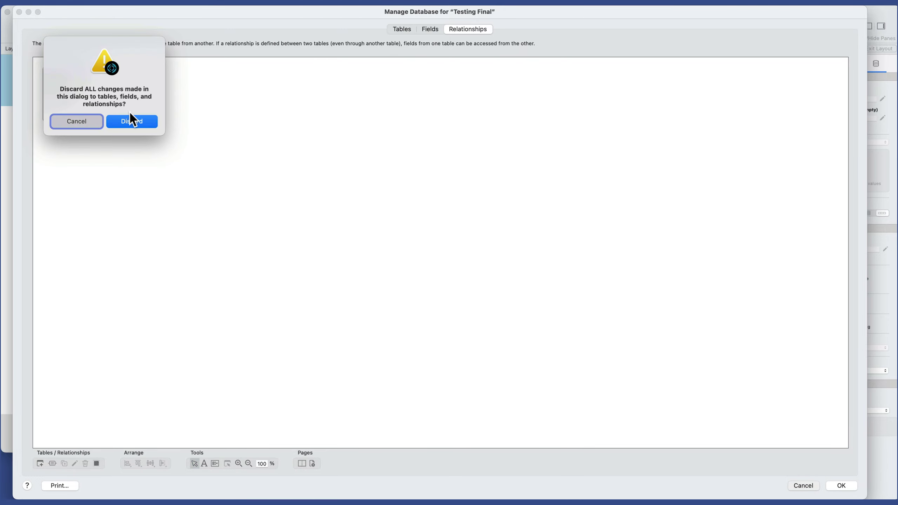
{"action": "left_click", "coordinate": [132, 120]}
{"action": "key", "text": "super+b"}
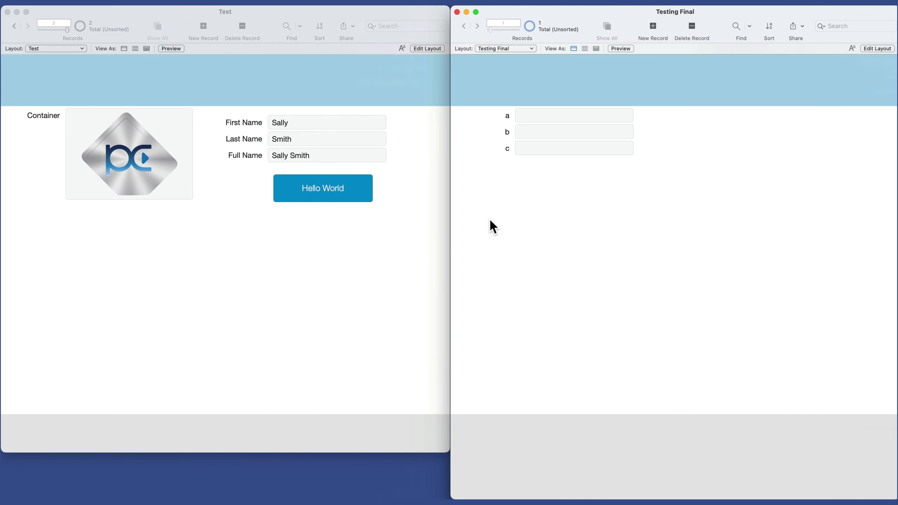
Install the Test add-on from the test category into Testing Final in Layout mode and show its Test layout
{"action": "key", "text": "super+l"}
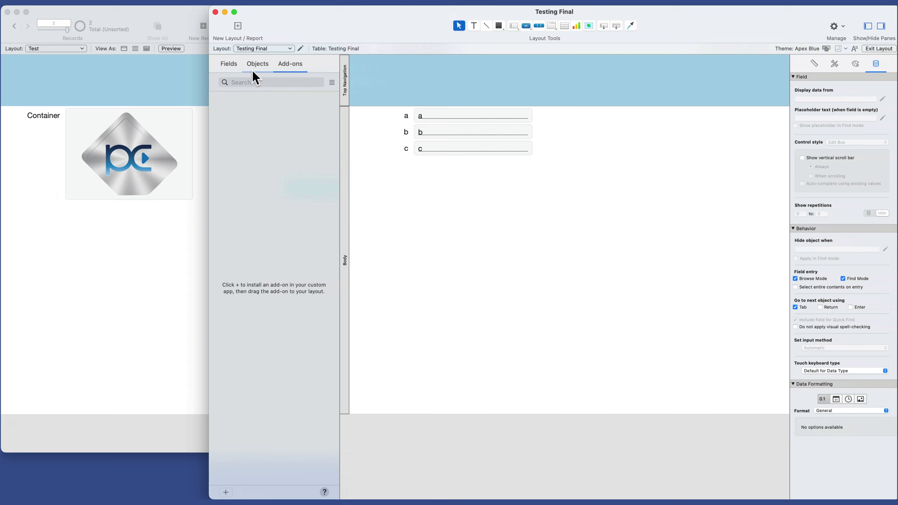
{"action": "left_click", "coordinate": [226, 492]}
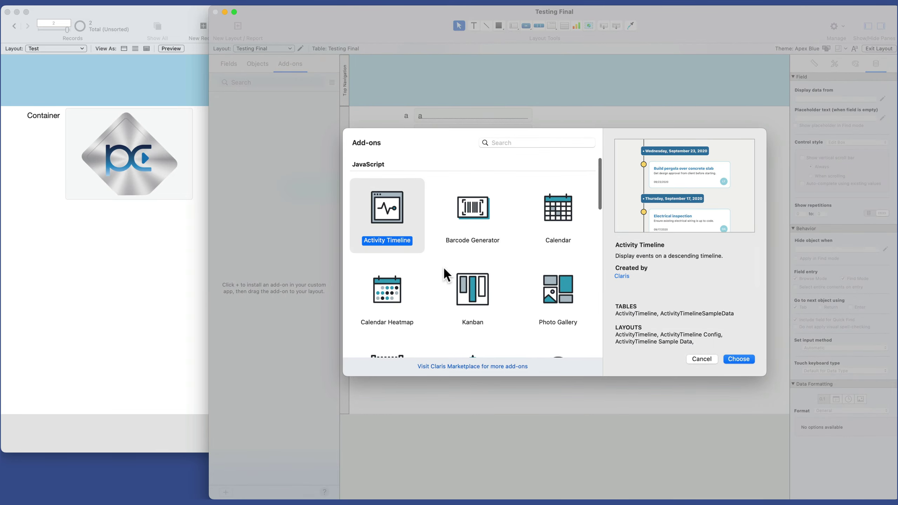
{"action": "scroll", "coordinate": [519, 234], "scroll_direction": "down", "scroll_amount": 3}
{"action": "scroll", "coordinate": [519, 235], "scroll_direction": "up", "scroll_amount": 3}
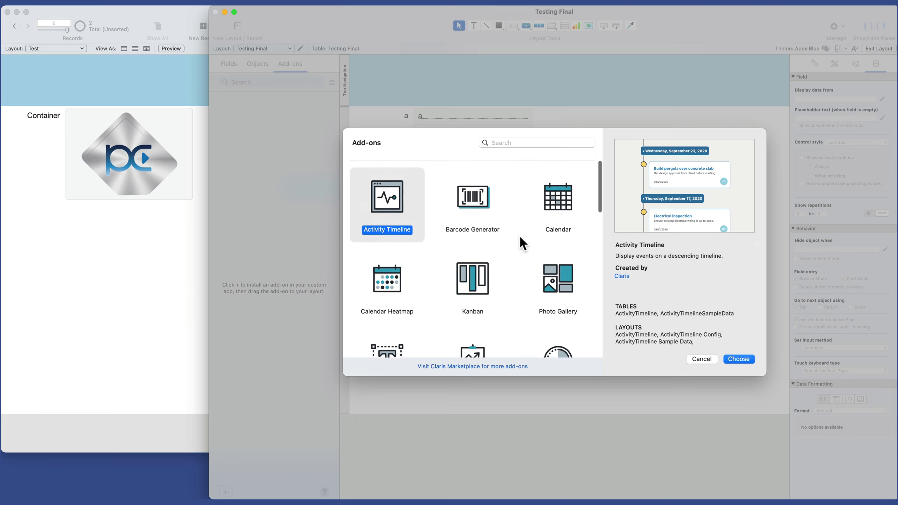
{"action": "scroll", "coordinate": [371, 173], "scroll_direction": "down", "scroll_amount": 3}
{"action": "scroll", "coordinate": [372, 167], "scroll_direction": "down", "scroll_amount": 10}
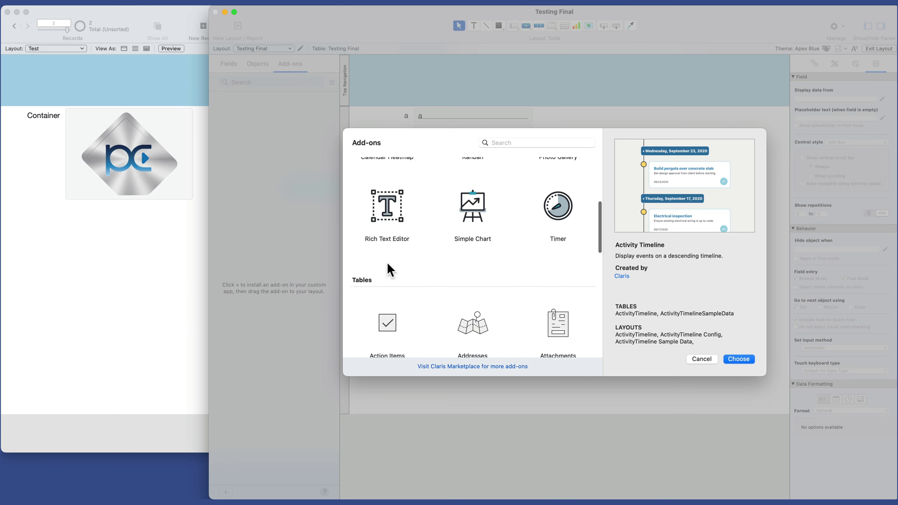
{"action": "scroll", "coordinate": [394, 293], "scroll_direction": "down", "scroll_amount": 10}
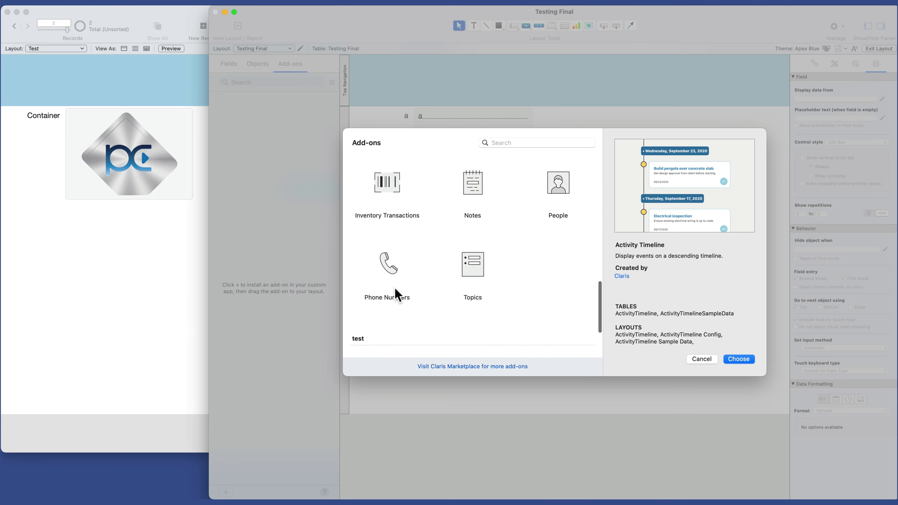
{"action": "left_click", "coordinate": [385, 291]}
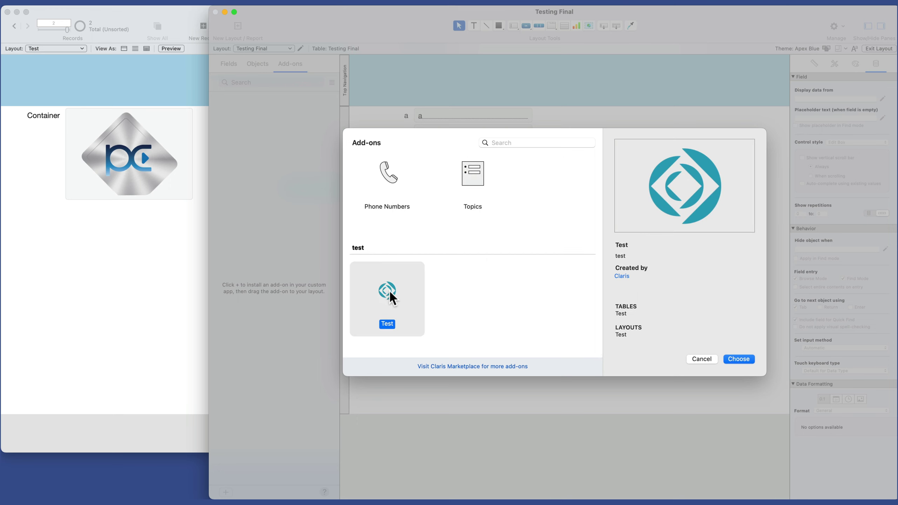
{"action": "left_click", "coordinate": [734, 357]}
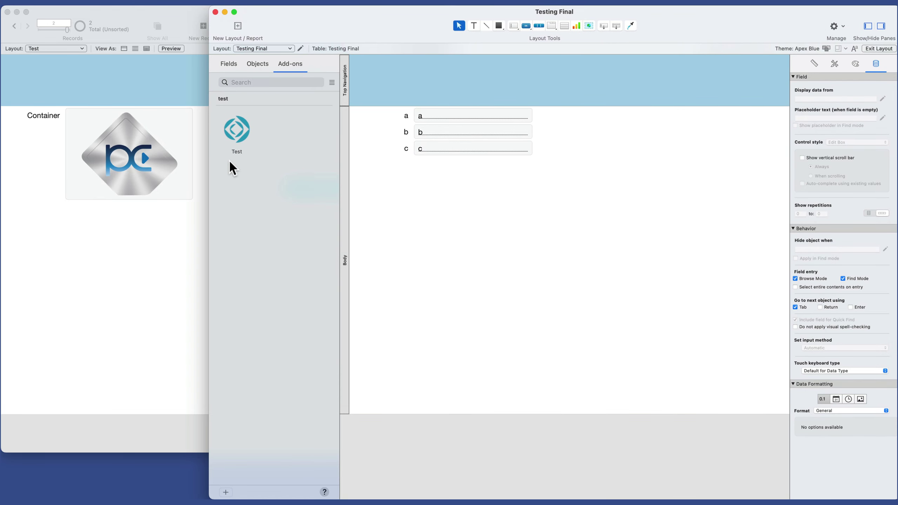
{"action": "left_click", "coordinate": [273, 47]}
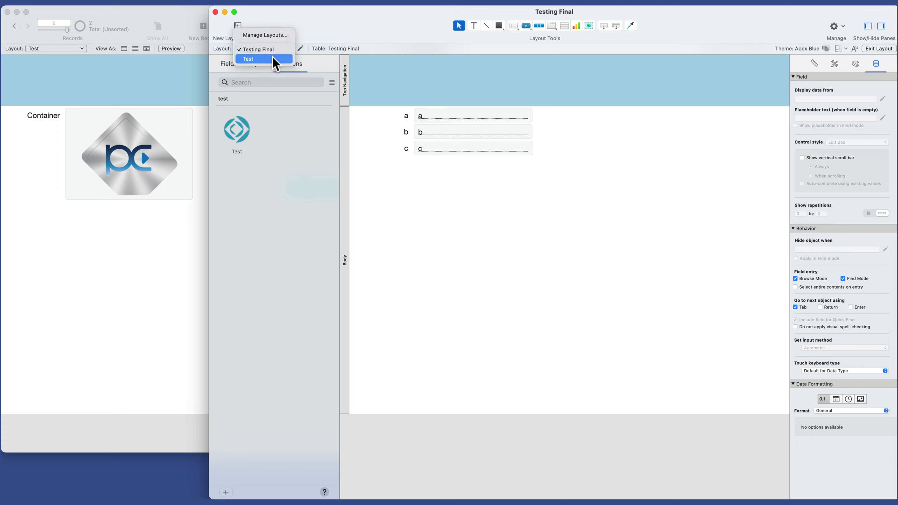
{"action": "left_click", "coordinate": [273, 58]}
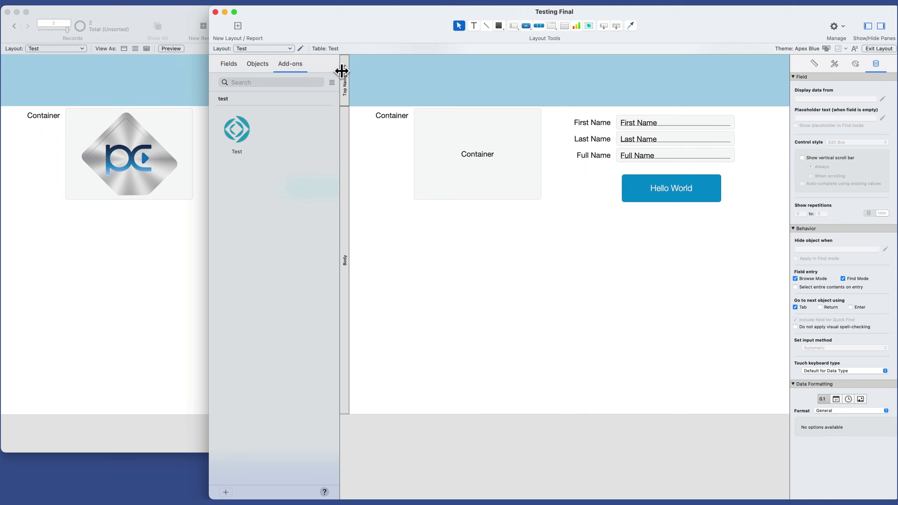
Shift the Test table occurrence slightly in the relationships graph, review the Test entry in the table list and accept the changes
{"action": "key", "text": "super+shift+d"}
{"action": "left_click", "coordinate": [148, 72]}
{"action": "left_click_drag", "start_coordinate": [148, 71], "coordinate": [156, 78]}
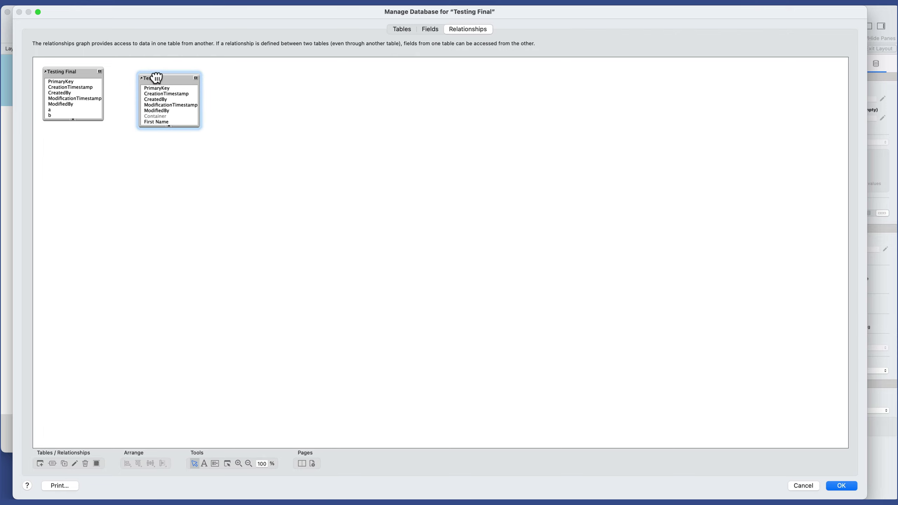
{"action": "left_click", "coordinate": [401, 29]}
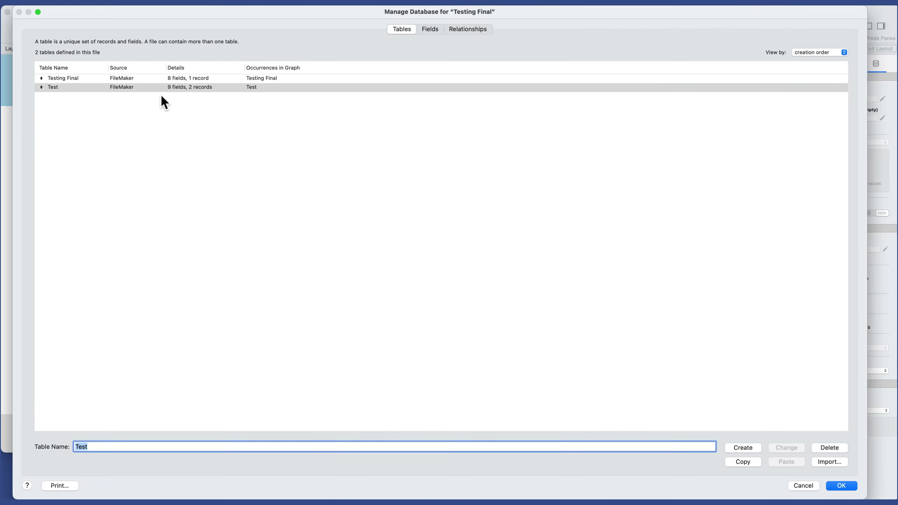
{"action": "left_click", "coordinate": [142, 87]}
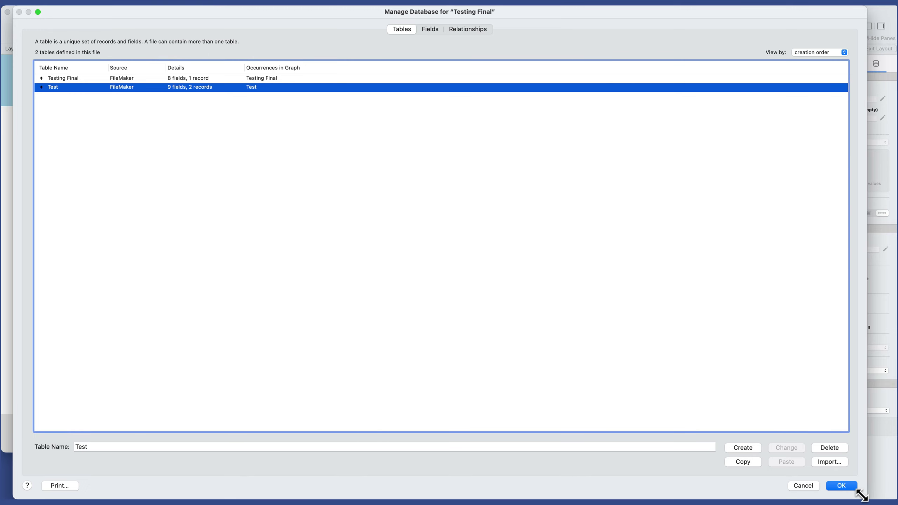
{"action": "left_click", "coordinate": [846, 486]}
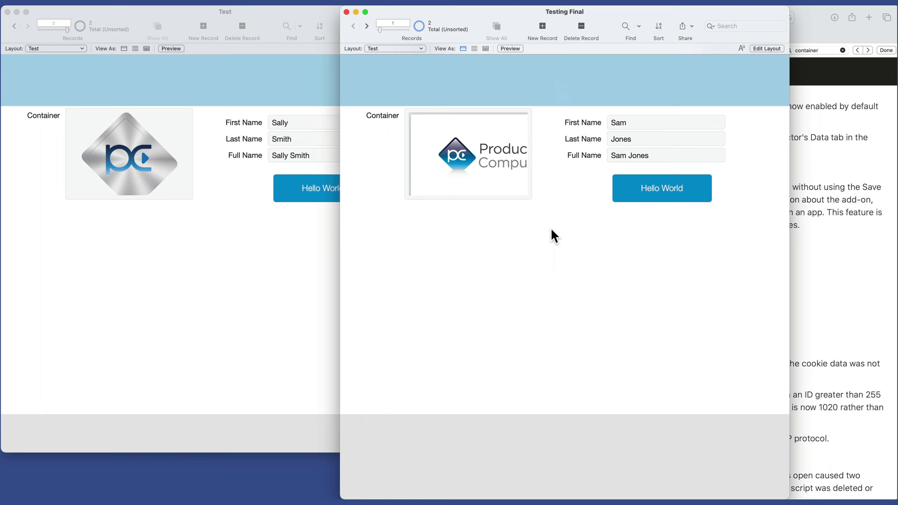
Step through Testing Final's records, run Hello World on the first one and enter my as the first name in its dialog
{"action": "left_click", "coordinate": [367, 26]}
{"action": "left_click", "coordinate": [353, 26]}
{"action": "left_click", "coordinate": [629, 191]}
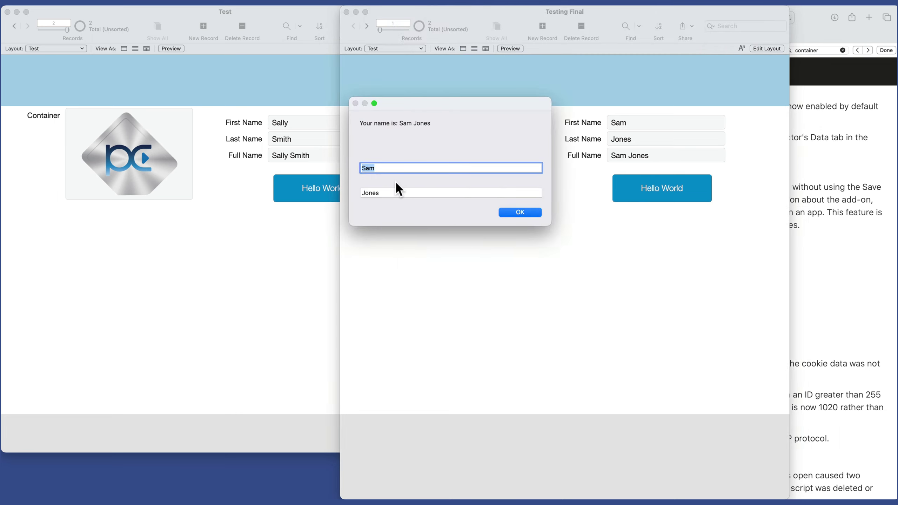
{"action": "left_click", "coordinate": [380, 169]}
{"action": "type", "text": "my"}
{"action": "left_click", "coordinate": [518, 213]}
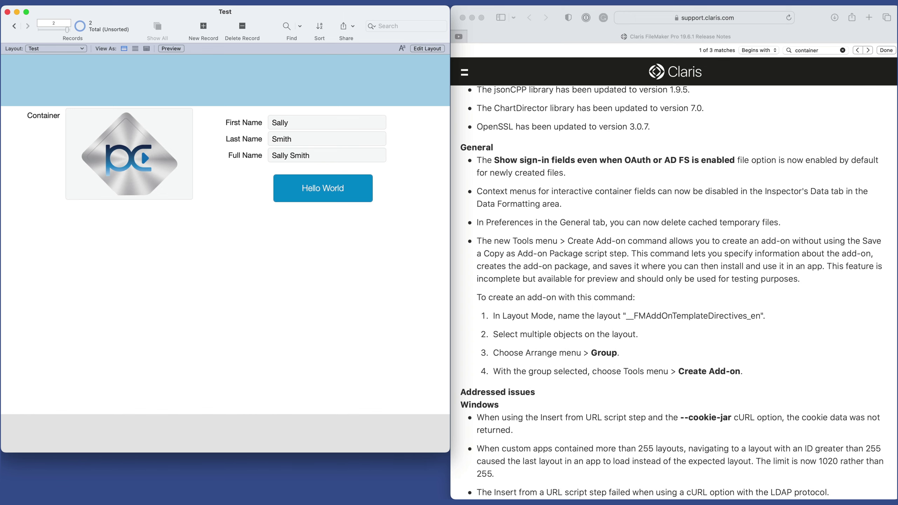
Read through the FileMaker Pro 19.6.1 release notes, covering new features, addressed issues and known issues
{"action": "scroll", "coordinate": [678, 292], "scroll_direction": "down", "scroll_amount": 10}
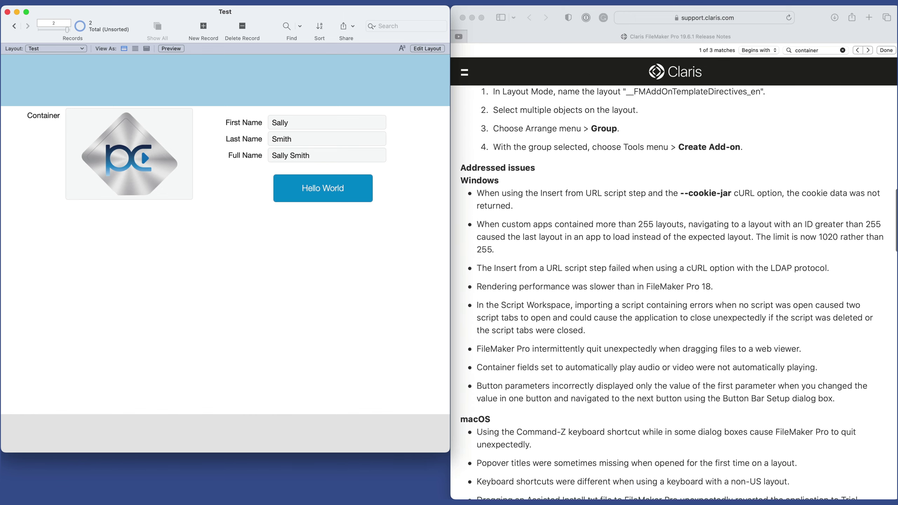
{"action": "scroll", "coordinate": [678, 292], "scroll_direction": "down", "scroll_amount": 10}
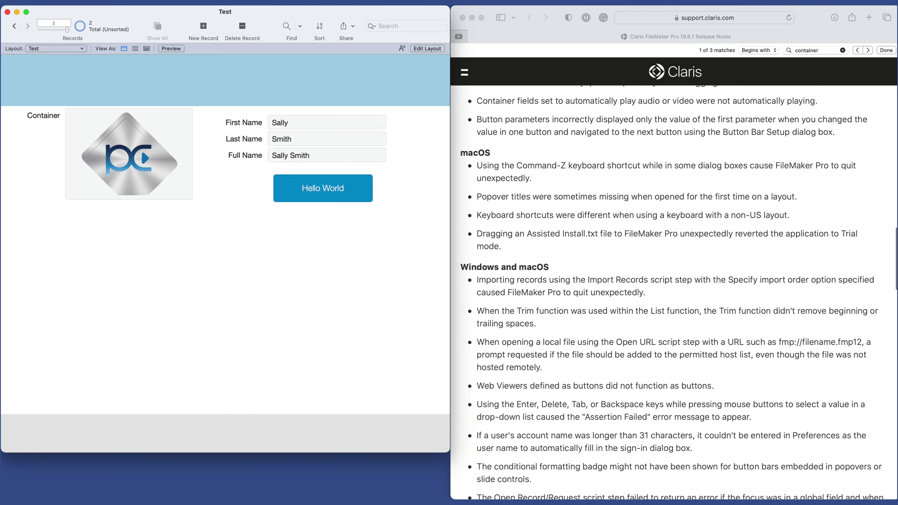
{"action": "scroll", "coordinate": [679, 293], "scroll_direction": "down", "scroll_amount": 15}
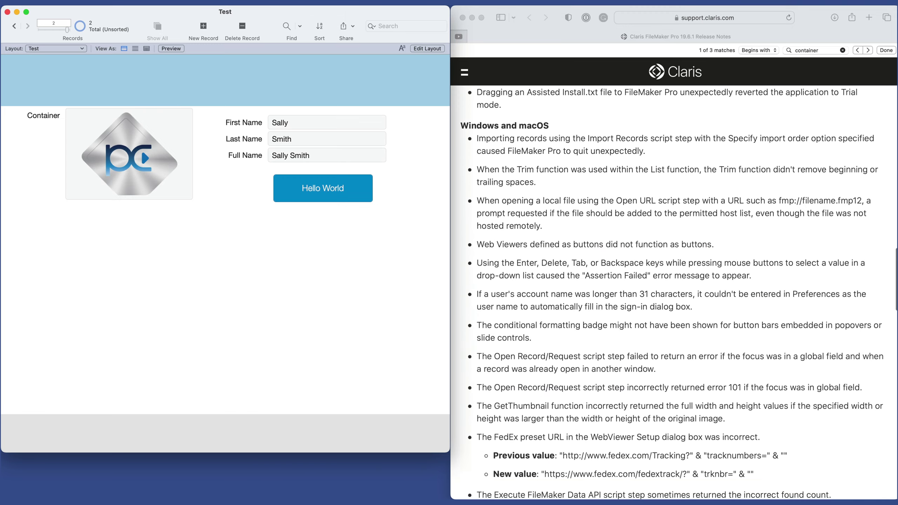
{"action": "scroll", "coordinate": [679, 292], "scroll_direction": "down", "scroll_amount": 12}
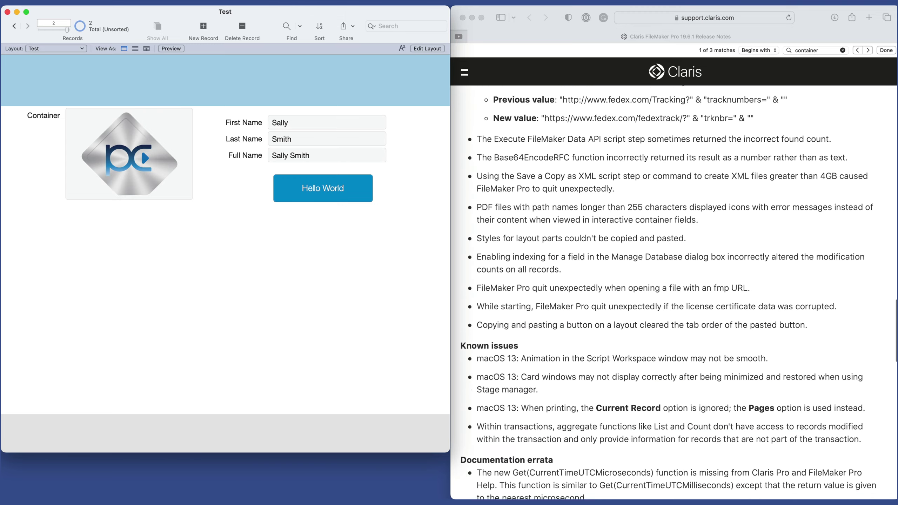
{"action": "scroll", "coordinate": [673, 292], "scroll_direction": "up", "scroll_amount": 20}
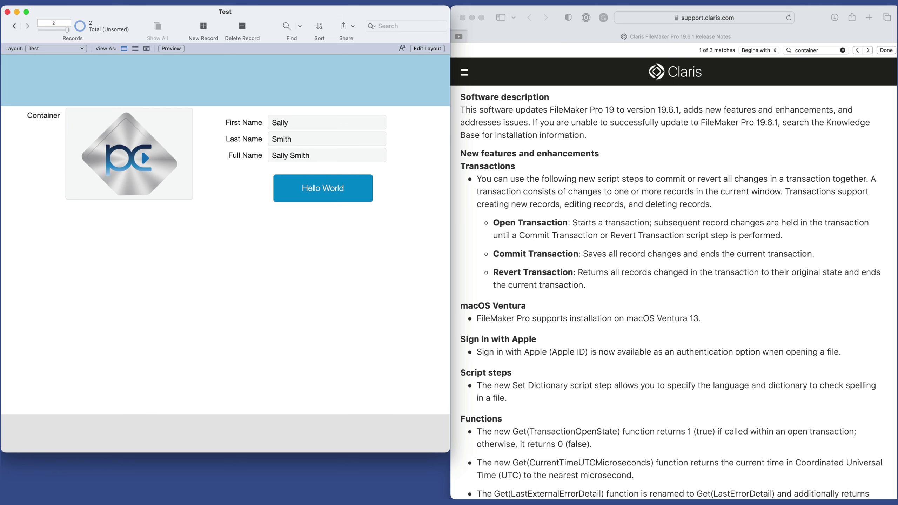
{"action": "scroll", "coordinate": [672, 293], "scroll_direction": "down", "scroll_amount": 10}
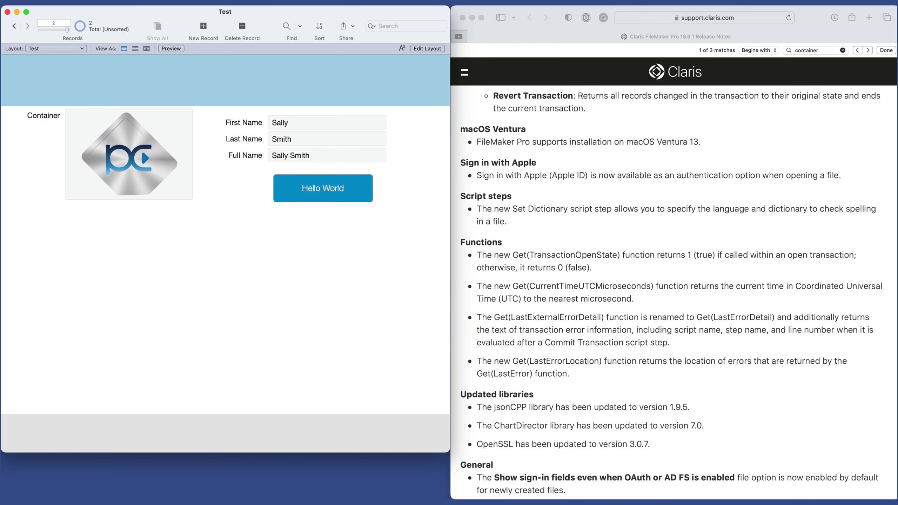
{"action": "scroll", "coordinate": [673, 294], "scroll_direction": "up", "scroll_amount": 5}
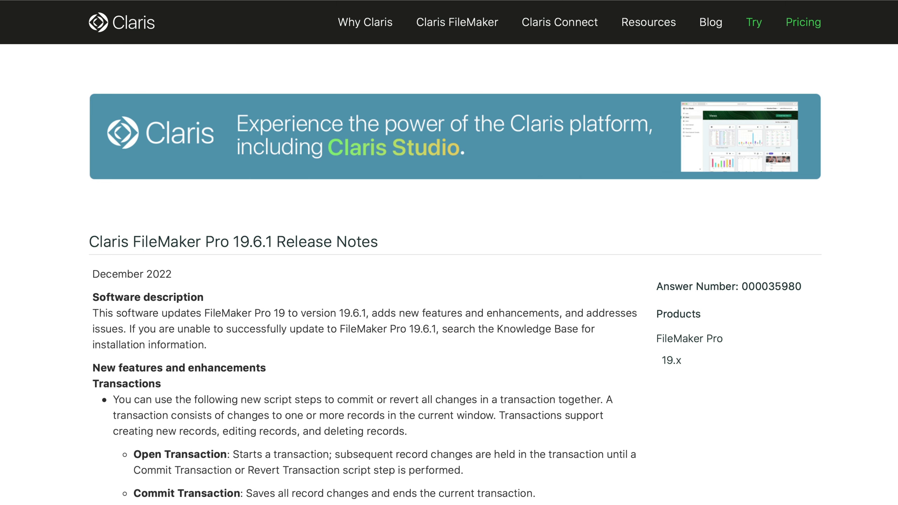
{"action": "scroll", "coordinate": [422, 231], "scroll_direction": "down", "scroll_amount": 5}
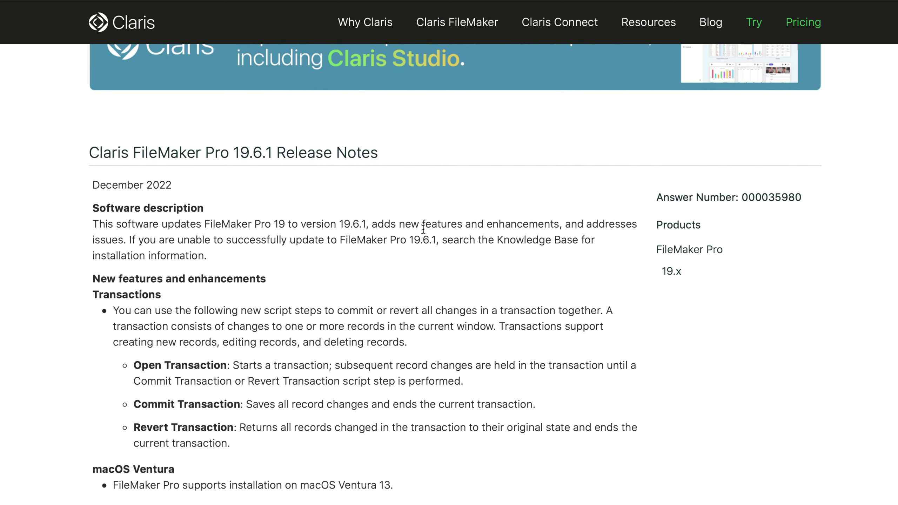